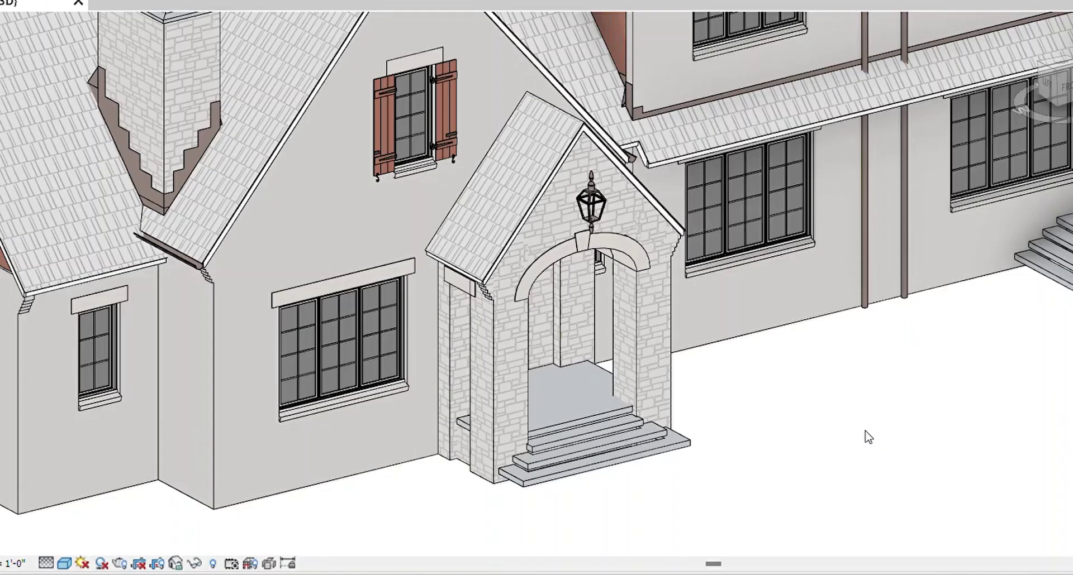
Zoom toward the shuttered window with the SteeringWheel, then move to the A505 - Window Details sill section.
key("shift+w")
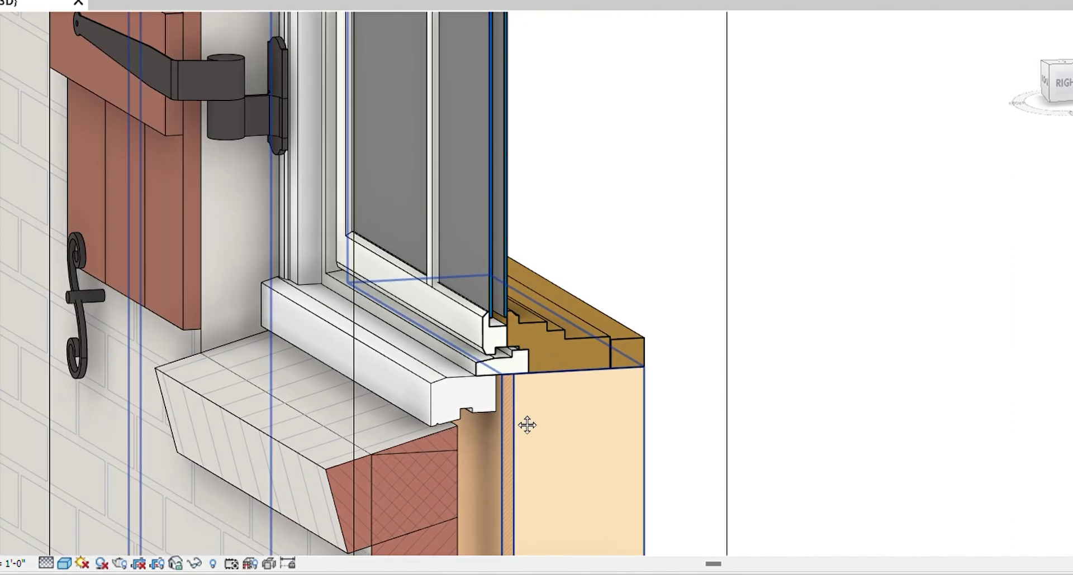
middle_click_drag(527, 425, 574, 364)
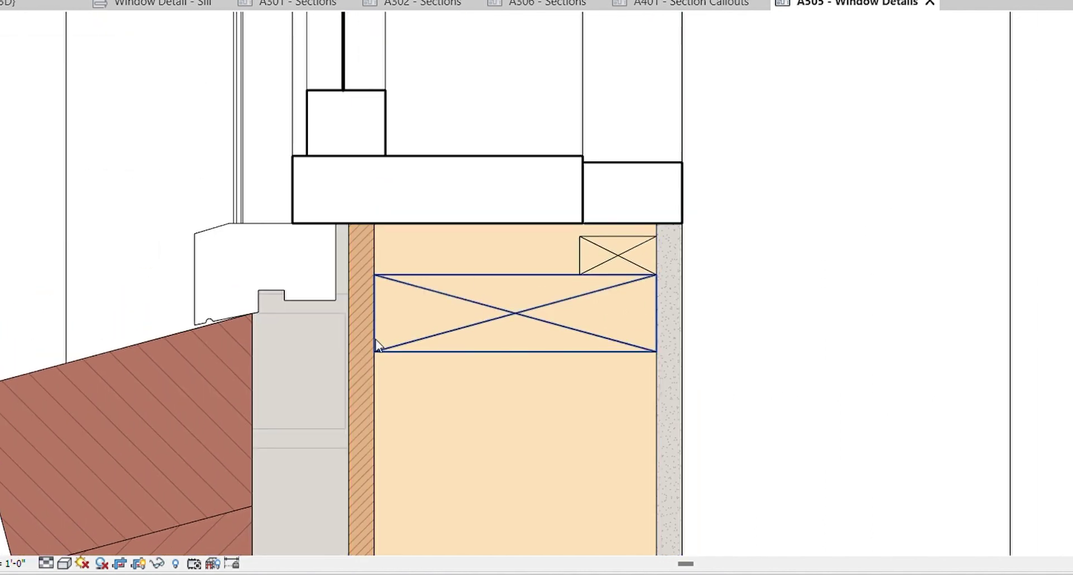
Draw a round core circle inside the rotated rowlock sill brick.
scroll(435, 85, "down", 5)
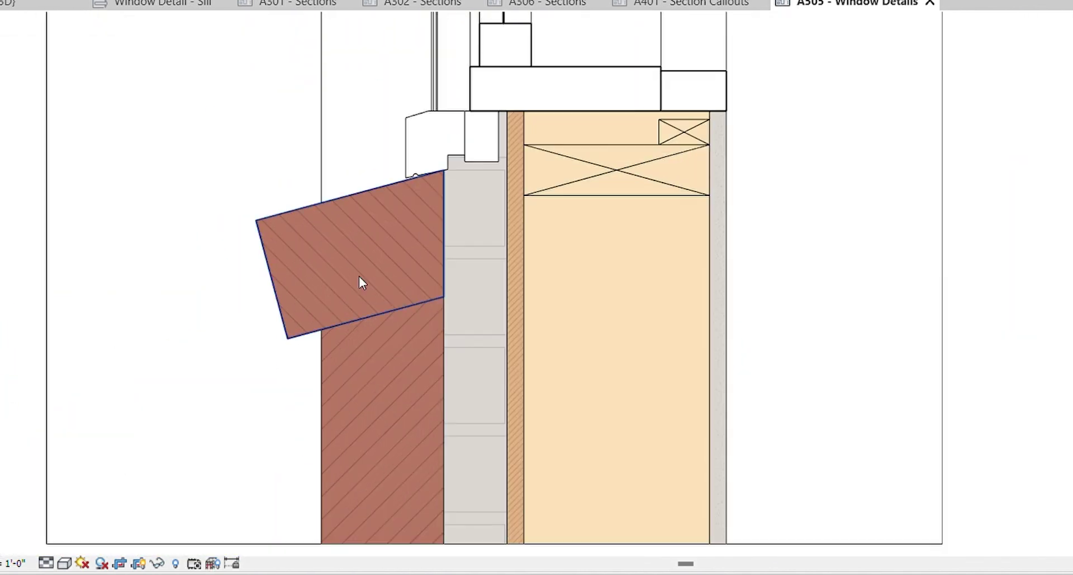
scroll(358, 276, "up", 2)
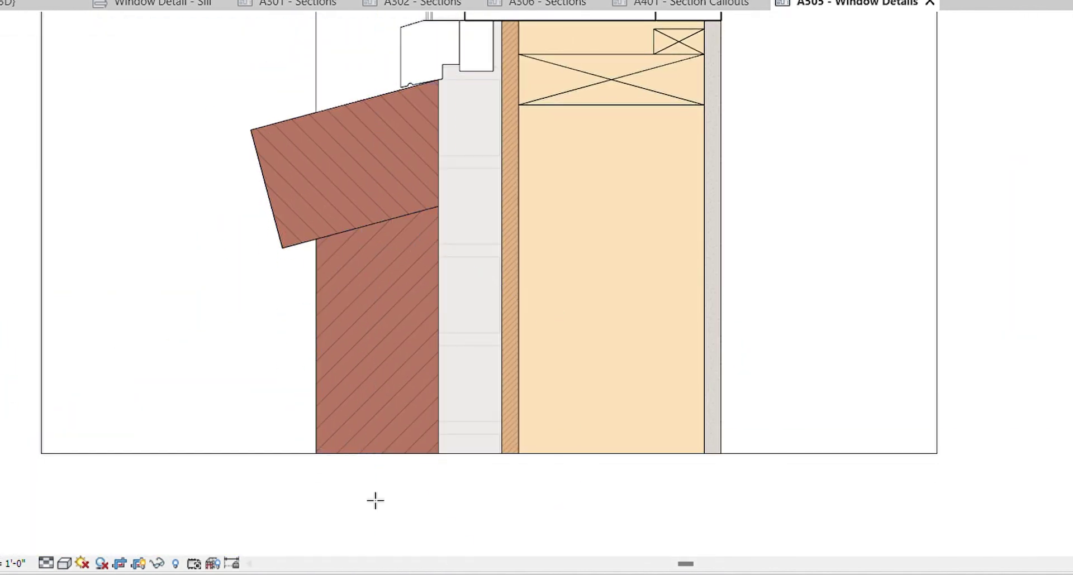
left_click(406, 208)
scroll(172, 253, "up", 2)
scroll(173, 253, "up", 2)
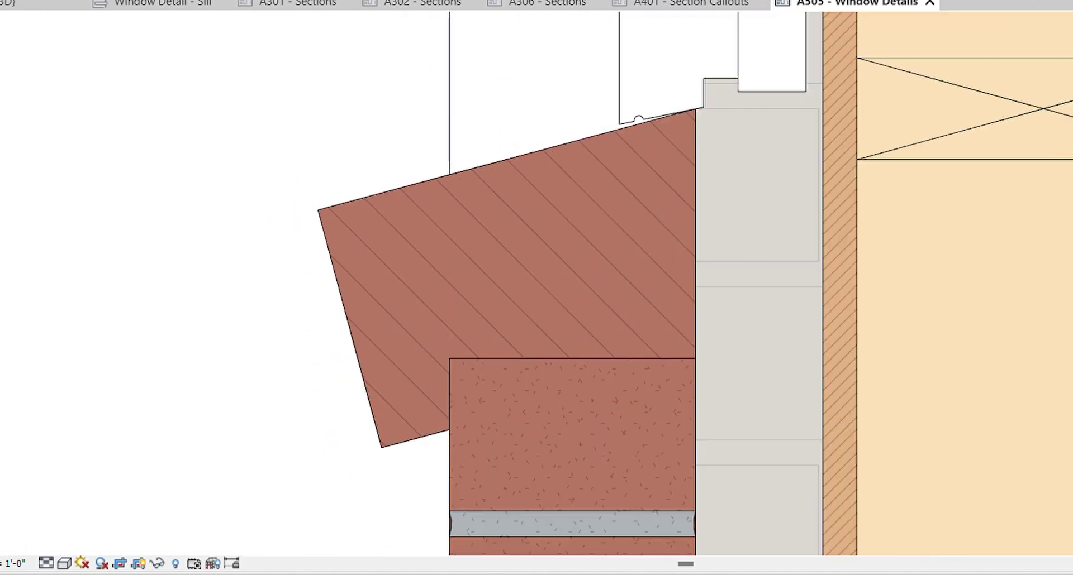
middle_click_drag(454, 171, 338, 190)
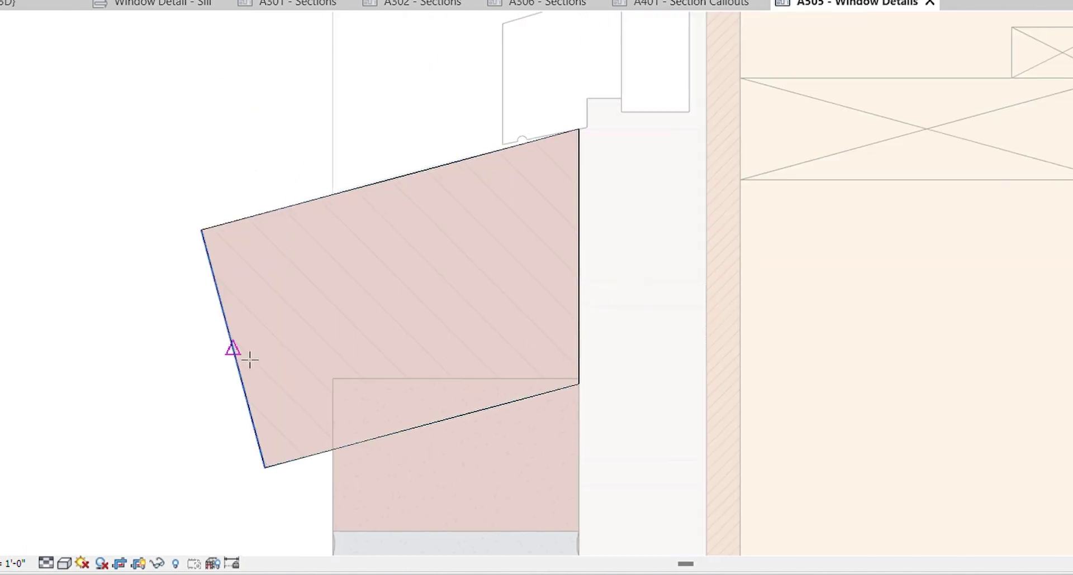
key("Escape")
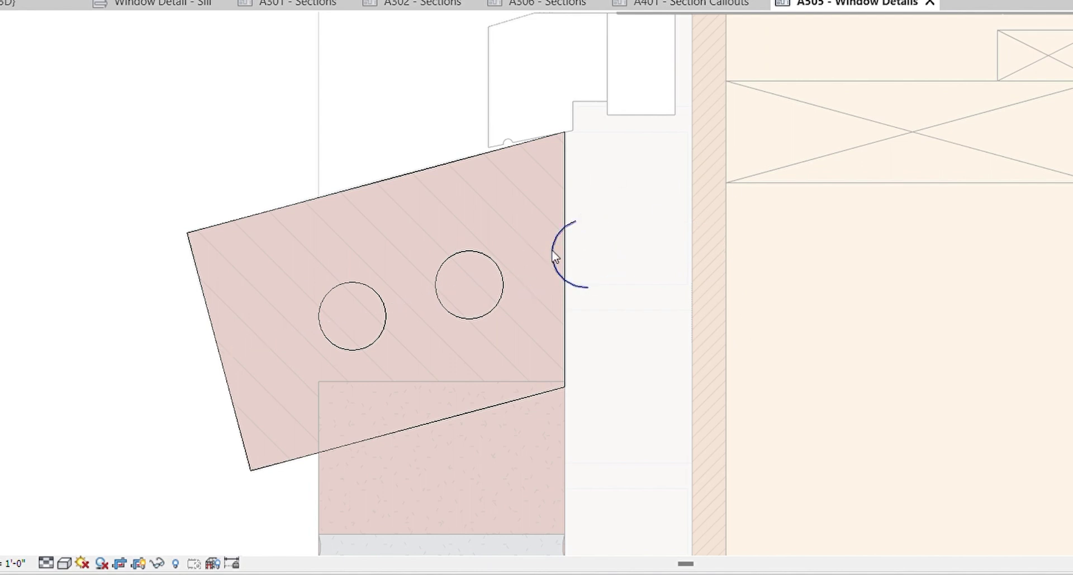
Copy the core circle along the brick's slope to make the second core.
left_click(356, 287)
scroll(361, 313, "up", 2)
left_click_drag(588, 211, 356, 272, "ctrl")
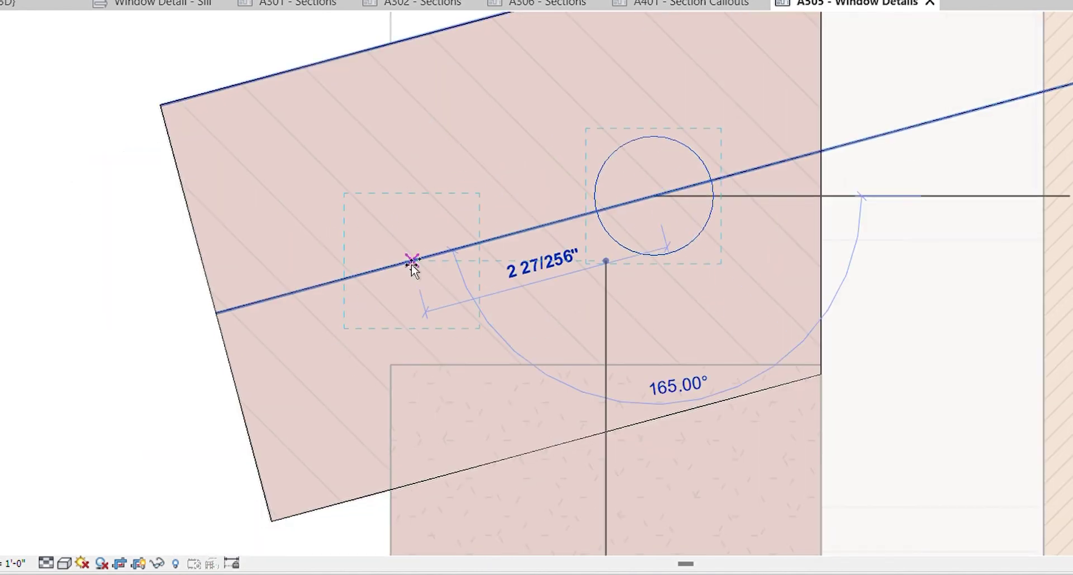
scroll(538, 240, "down", 2)
left_click(543, 206)
scroll(670, 192, "down", 2)
scroll(465, 283, "up", 2)
scroll(511, 385, "up", 1)
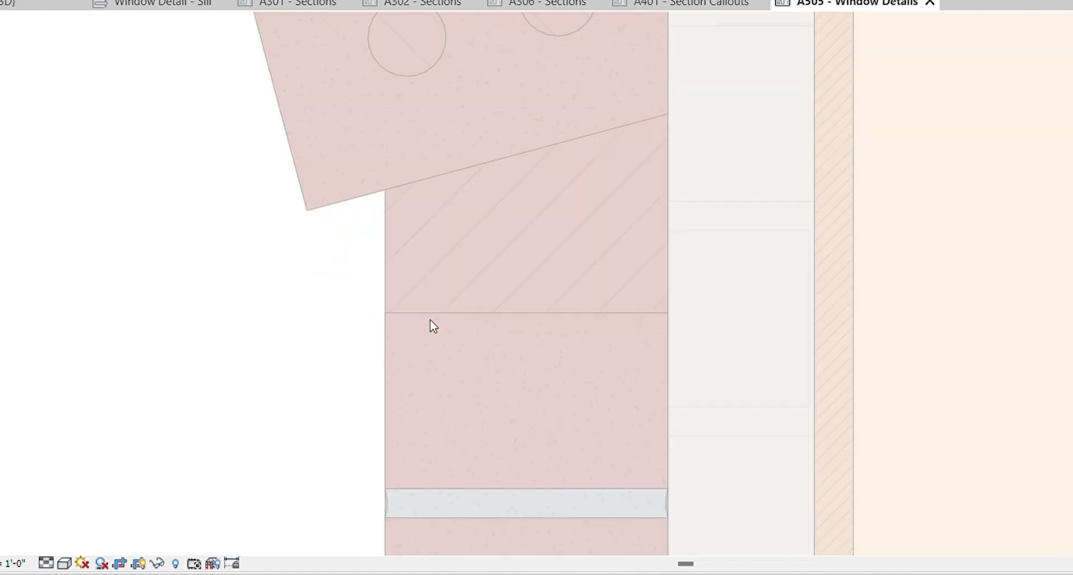
Redraw the grey mortar region's outline from the brick corner up toward the sill.
scroll(447, 167, "down", 2)
scroll(405, 176, "up", 2)
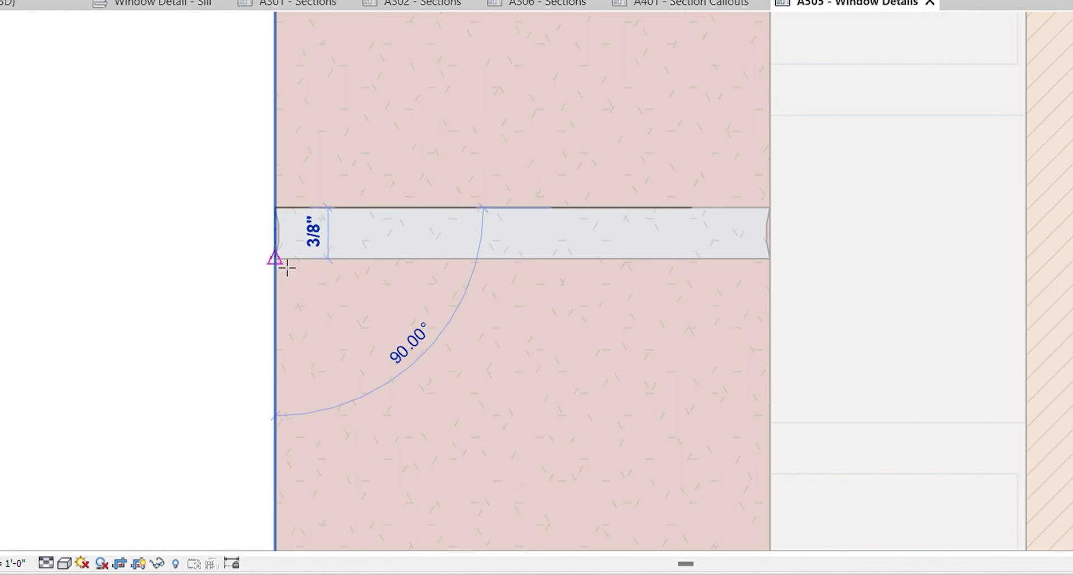
scroll(290, 246, "up", 2)
scroll(280, 271, "up", 3)
scroll(431, 258, "down", 4)
scroll(545, 278, "up", 3)
scroll(510, 240, "down", 4)
left_click(510, 240)
scroll(354, 324, "down", 2)
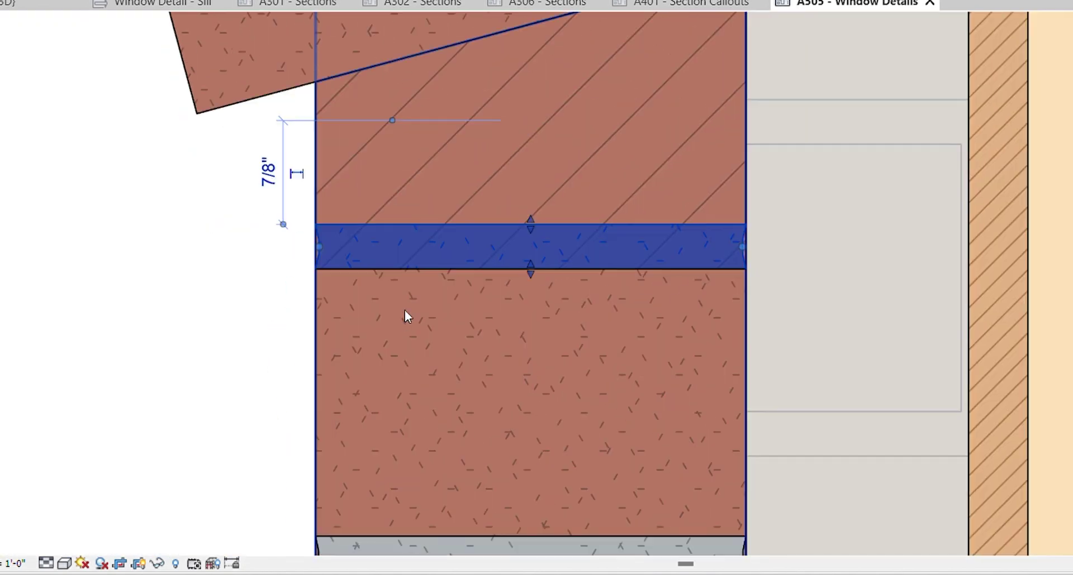
left_click(781, 378)
middle_click_drag(780, 378, 731, 397)
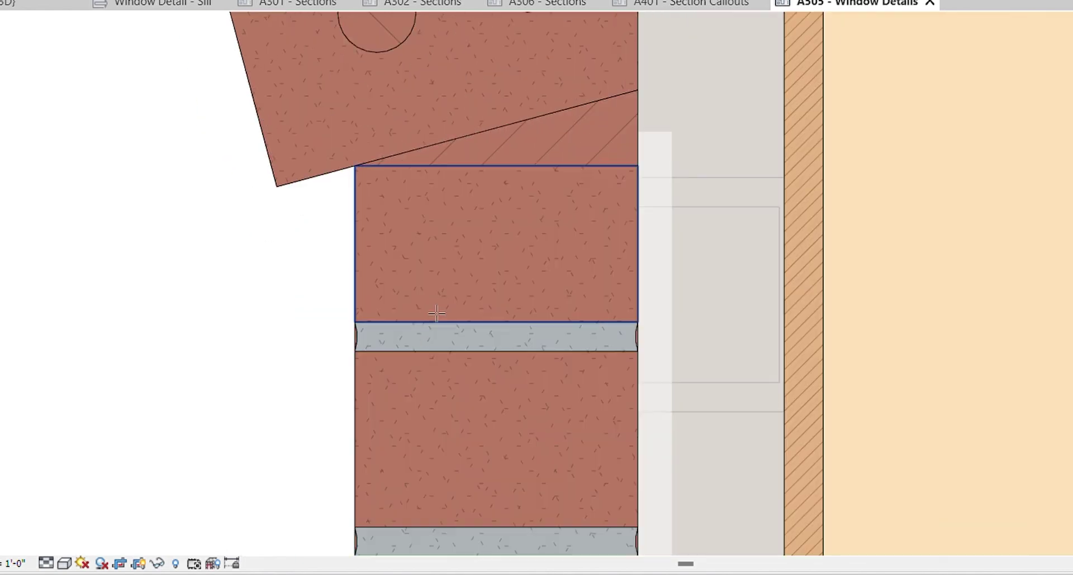
Fit the mortar bed between the brick block below and the rotated sill brick.
left_click(436, 314)
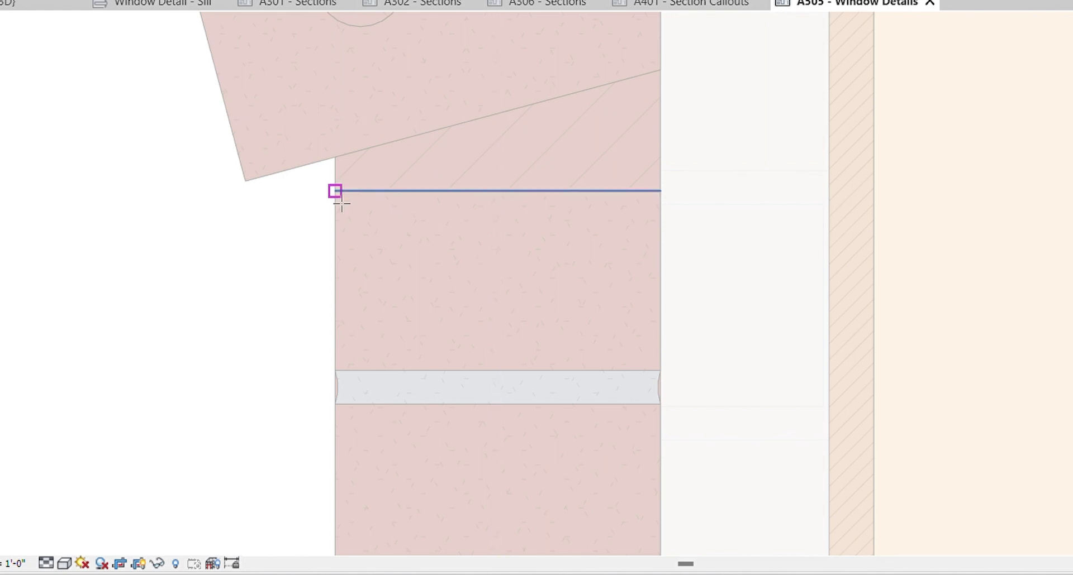
scroll(681, 168, "up", 3)
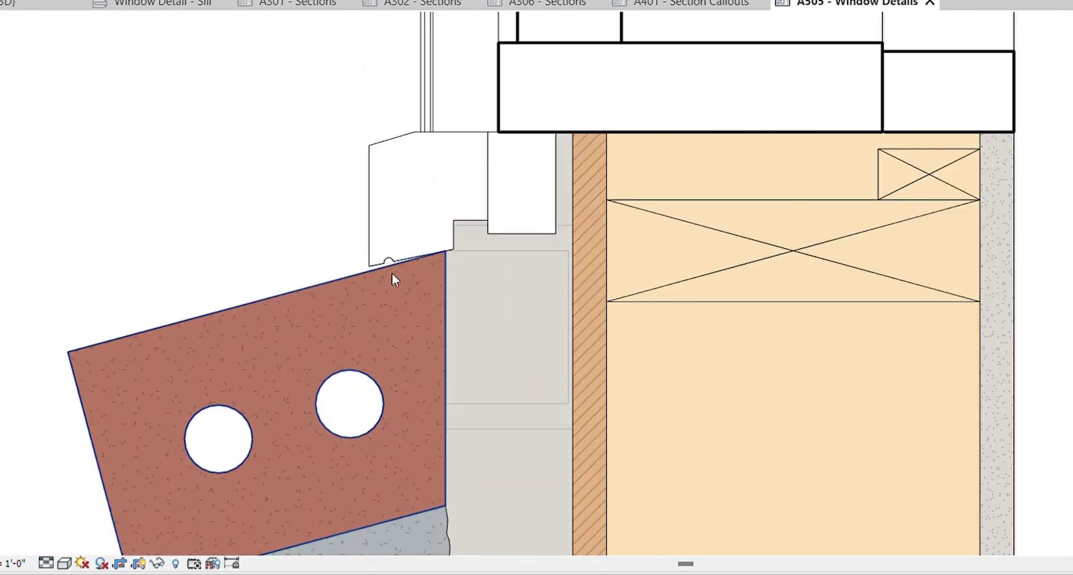
left_click(398, 245)
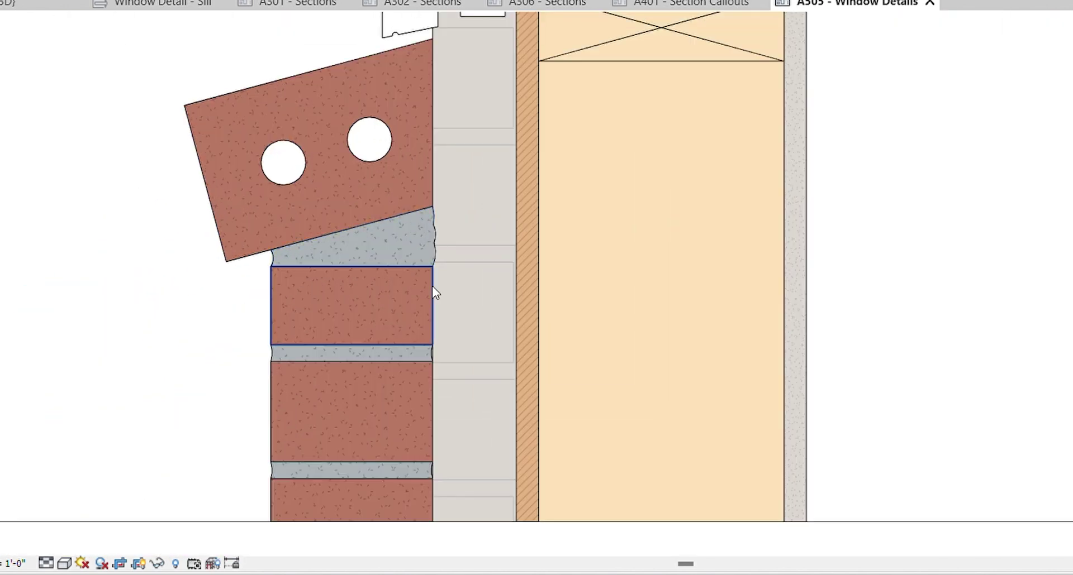
left_click(435, 292)
scroll(498, 211, "up", 5)
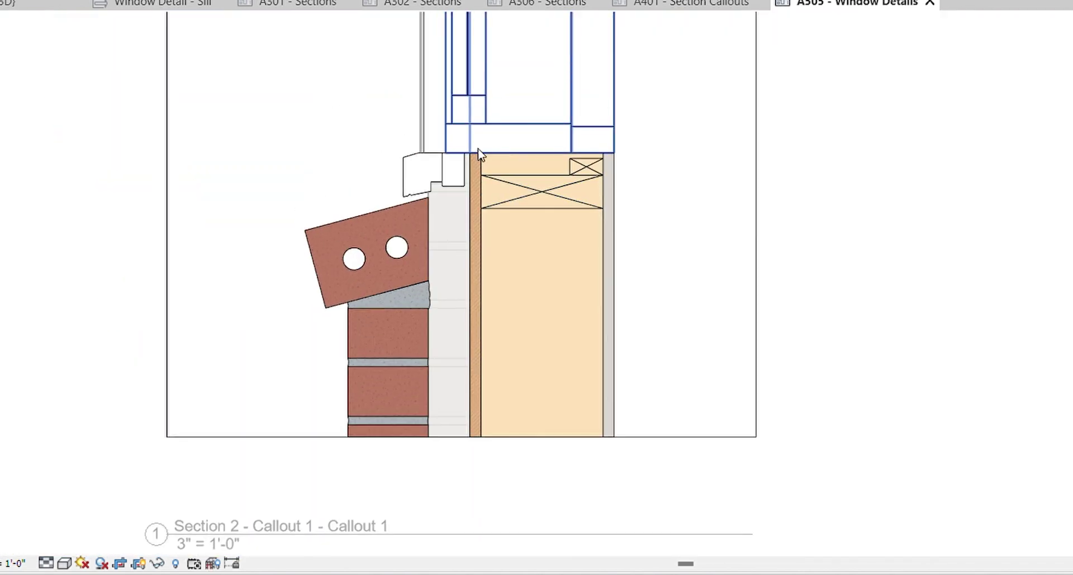
scroll(449, 134, "up", 5)
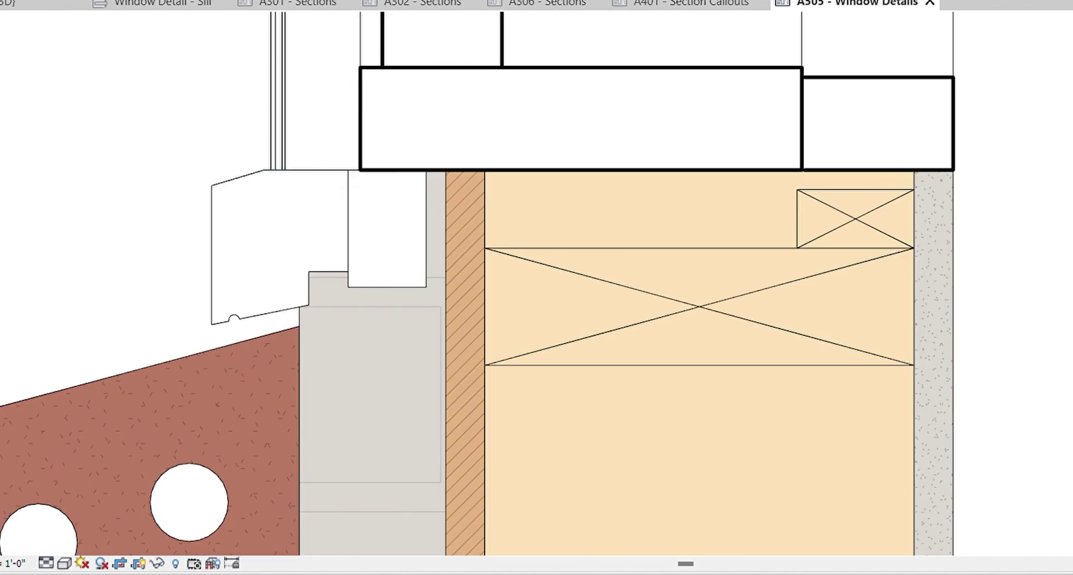
scroll(444, 218, "up", 2)
Draw a line down the wall face below the window and shift the blocking down 5.
left_click(433, 246)
scroll(403, 253, "down", 3)
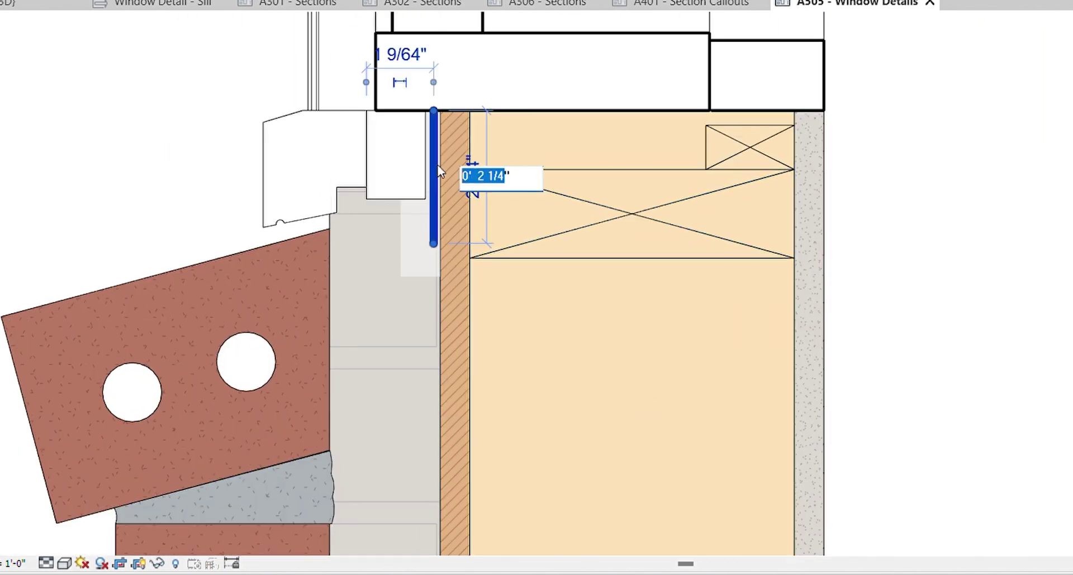
key("Escape")
scroll(260, 242, "up", 2)
scroll(274, 201, "up", 2)
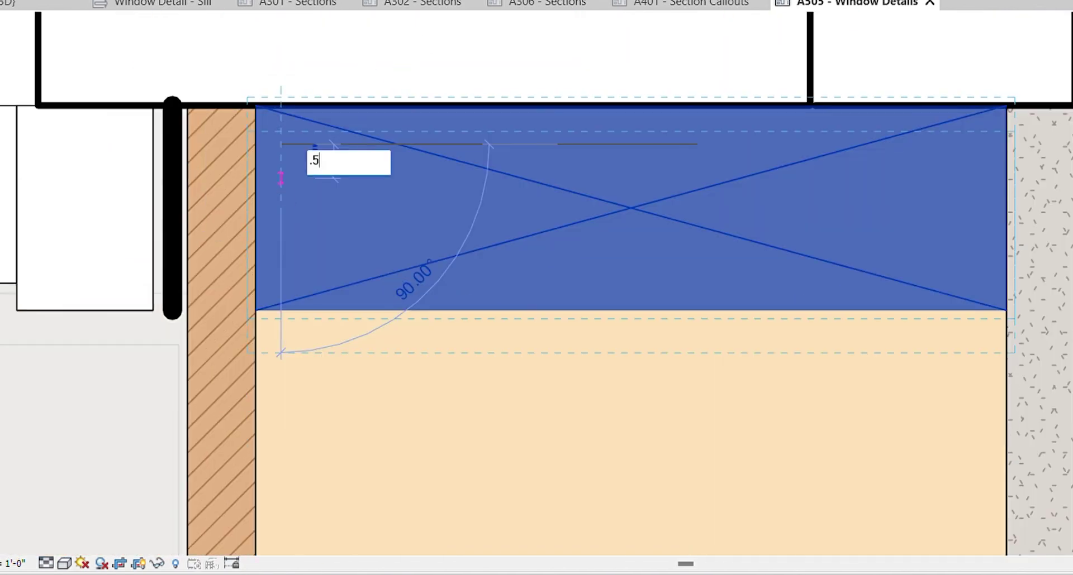
type("5")
key("Return")
scroll(599, 223, "down", 2)
scroll(332, 274, "up", 2)
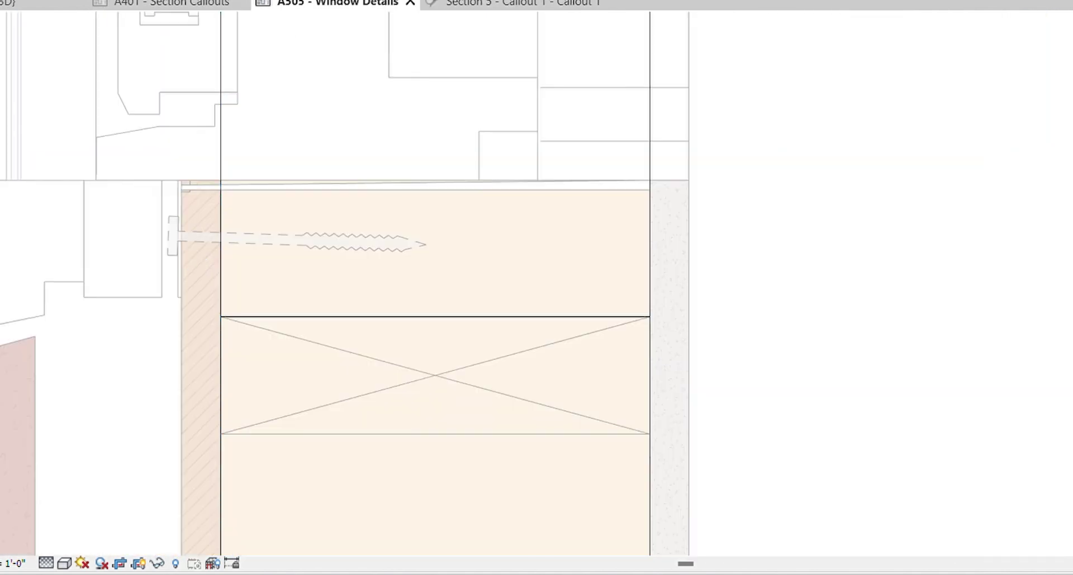
Select the existing blocking under the sill and draw a new blocking piece in the rough opening.
left_click(646, 310)
scroll(172, 231, "up", 2)
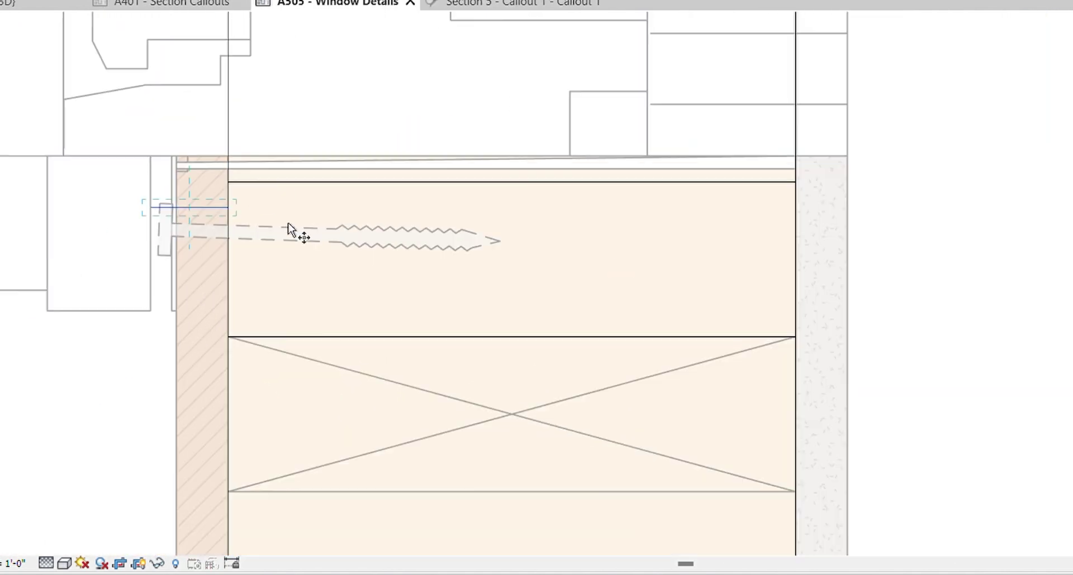
scroll(157, 229, "down", 1)
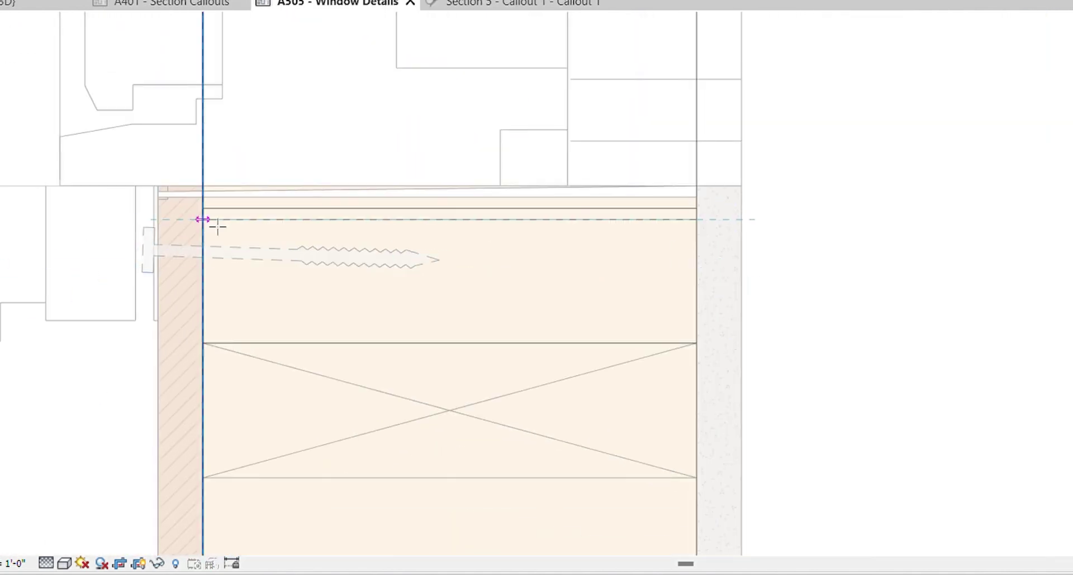
scroll(330, 211, "down", 2)
scroll(508, 268, "up", 2)
scroll(230, 116, "down", 2)
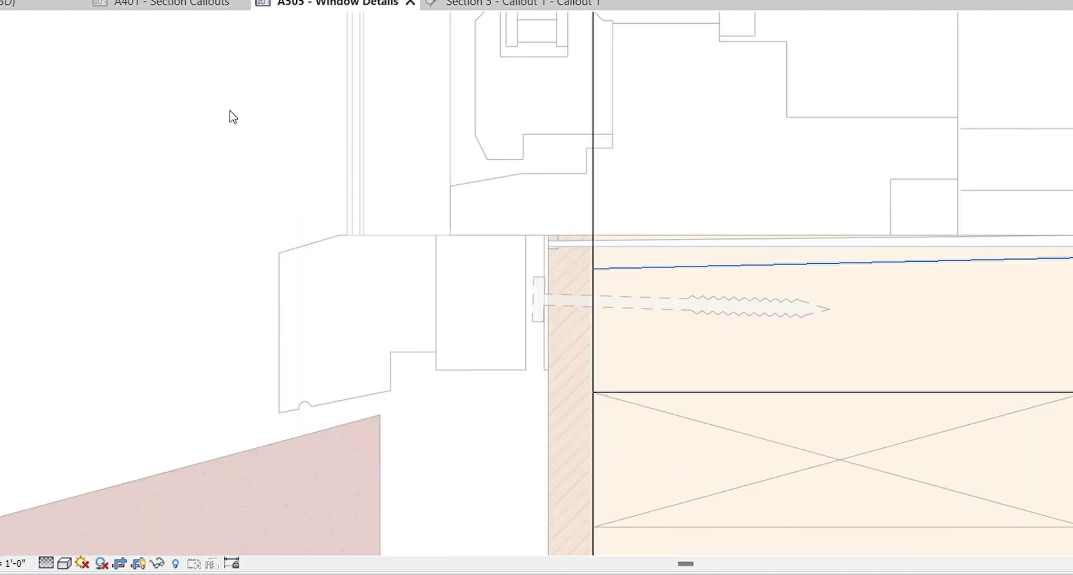
scroll(557, 202, "up", 1)
scroll(522, 301, "up", 1)
left_click(522, 302)
scroll(400, 150, "down", 2)
scroll(388, 249, "up", 2)
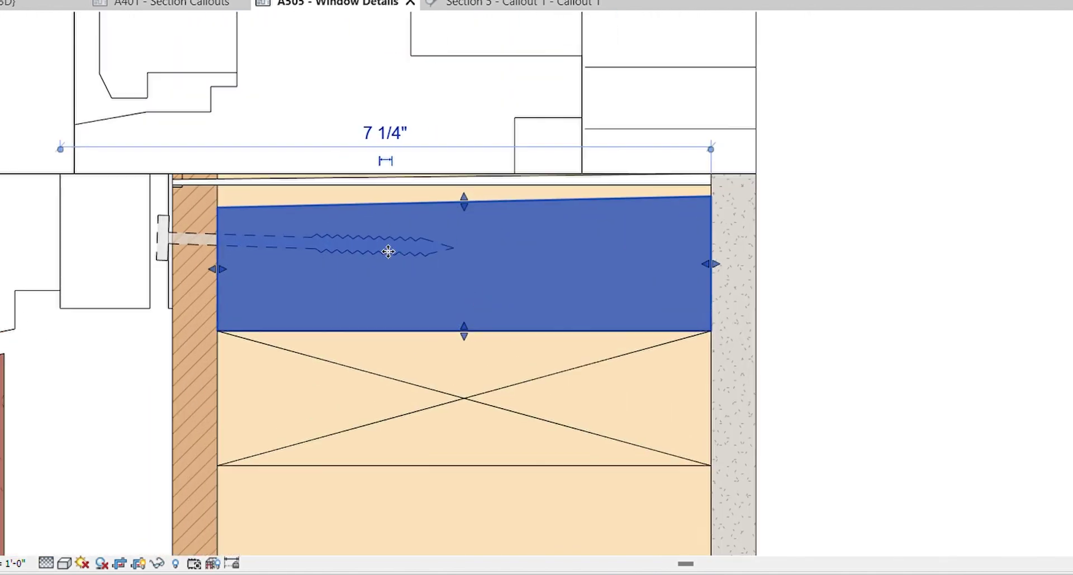
left_click(595, 142)
scroll(595, 142, "up", 1)
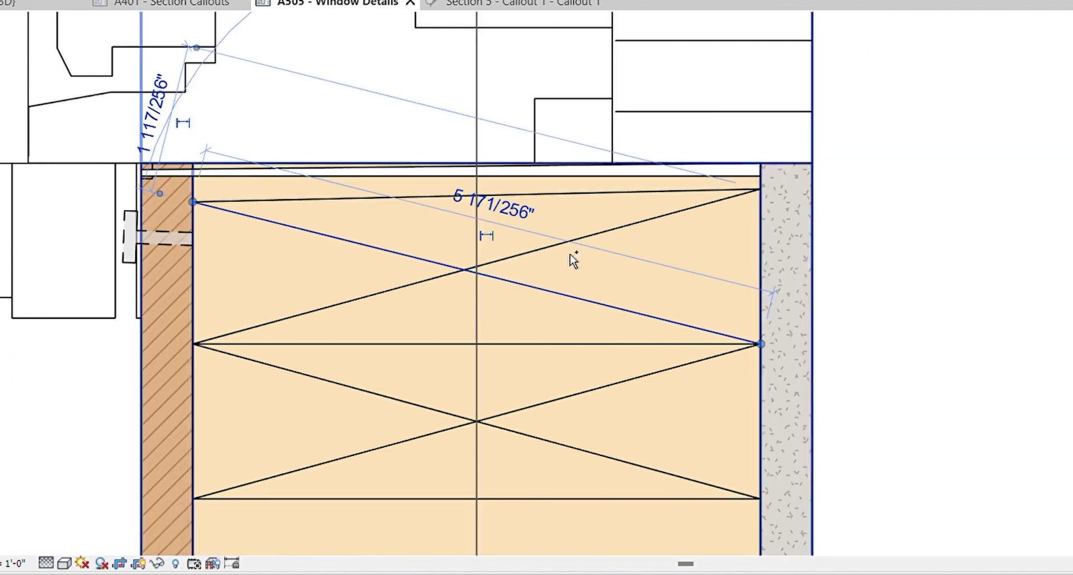
scroll(751, 234, "up", 3)
scroll(723, 187, "down", 1)
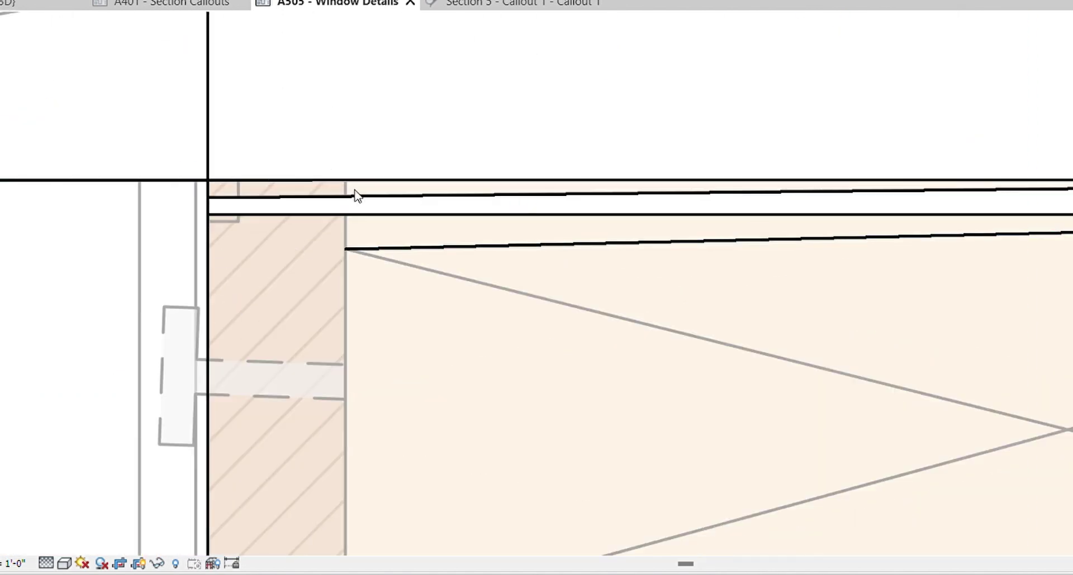
scroll(357, 196, "down", 2)
scroll(182, 132, "up", 2)
scroll(525, 93, "down", 3)
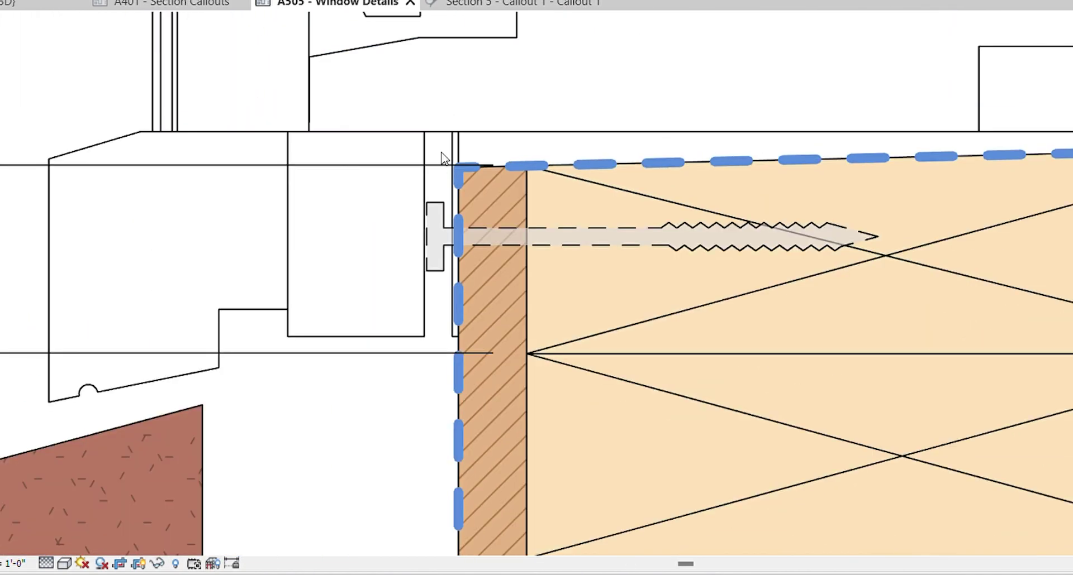
Start the text note beside the sill, typing 'Hors' for the horseshoe shims note.
type("seshoe shims")
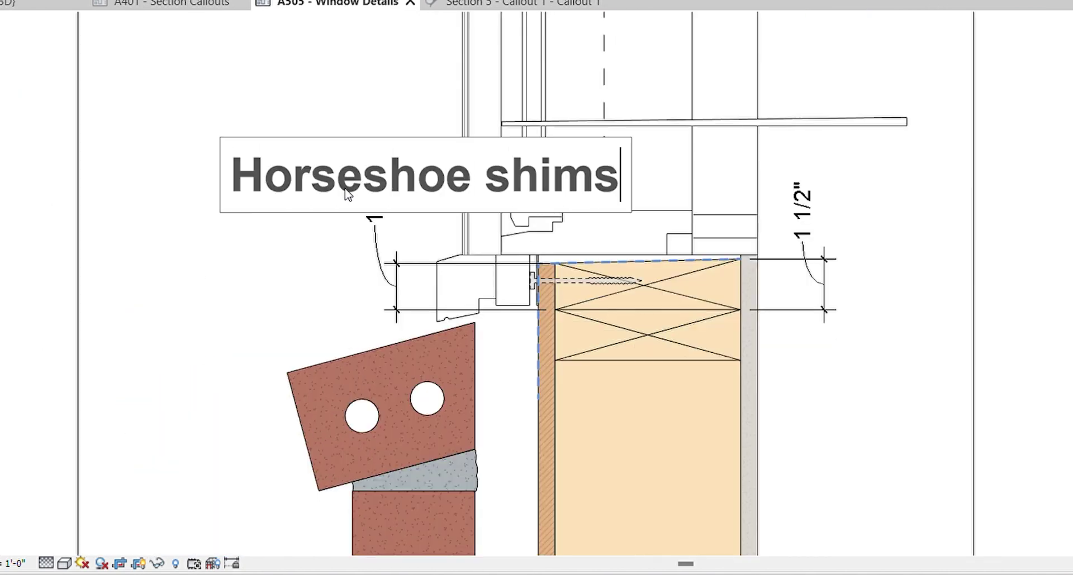
Finish the horseshoe-shims drainage note text, ending with 'bottom nail fin)'.
left_click(384, 209)
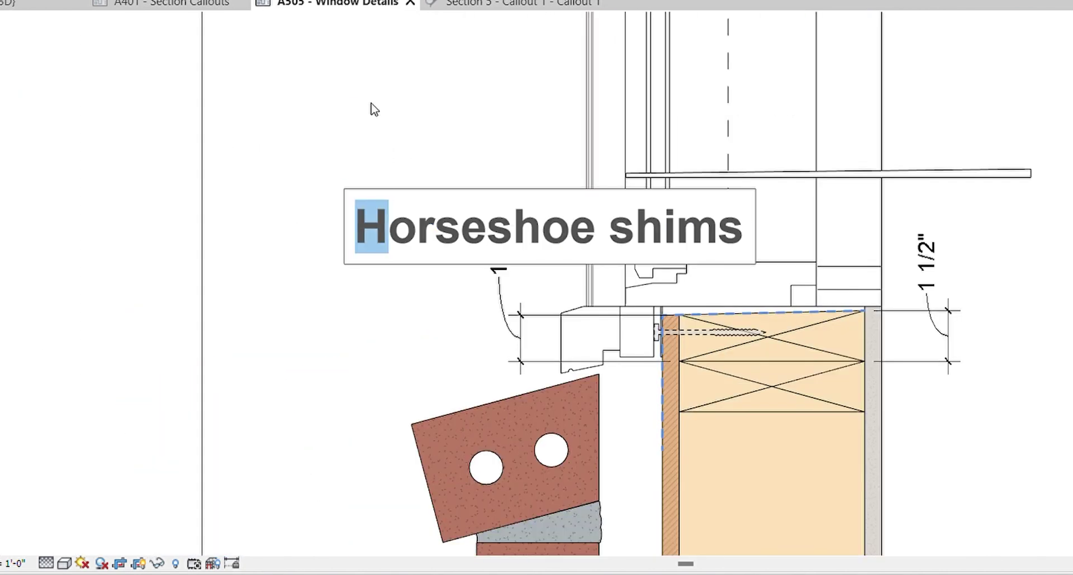
middle_click_drag(512, 103, 401, 54)
type("beh")
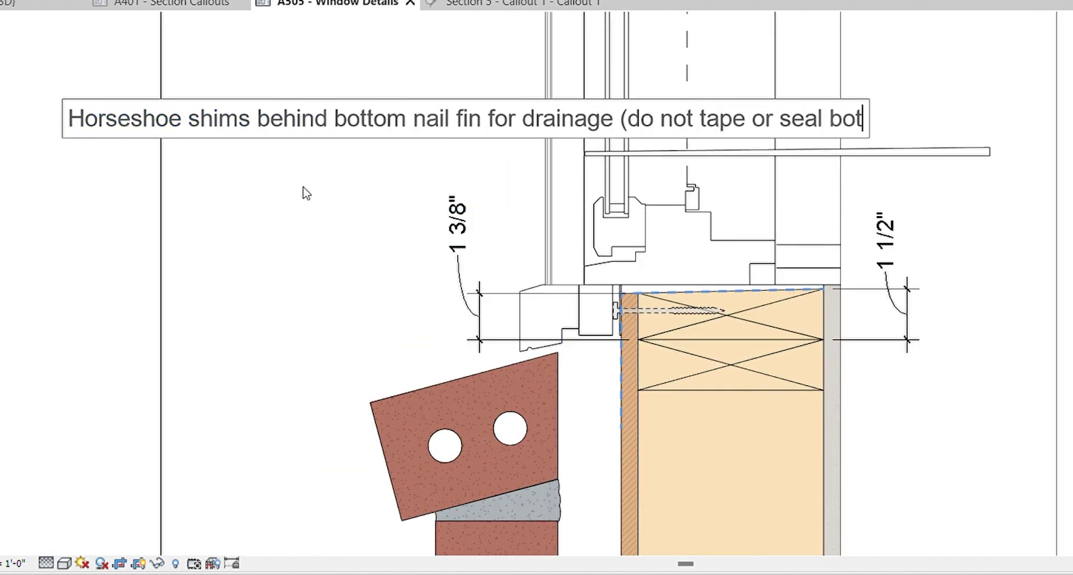
type("ottom nail fin)")
Narrow the note to wrap onto three lines and place it left of the brick sill.
left_click_drag(984, 118, 470, 181)
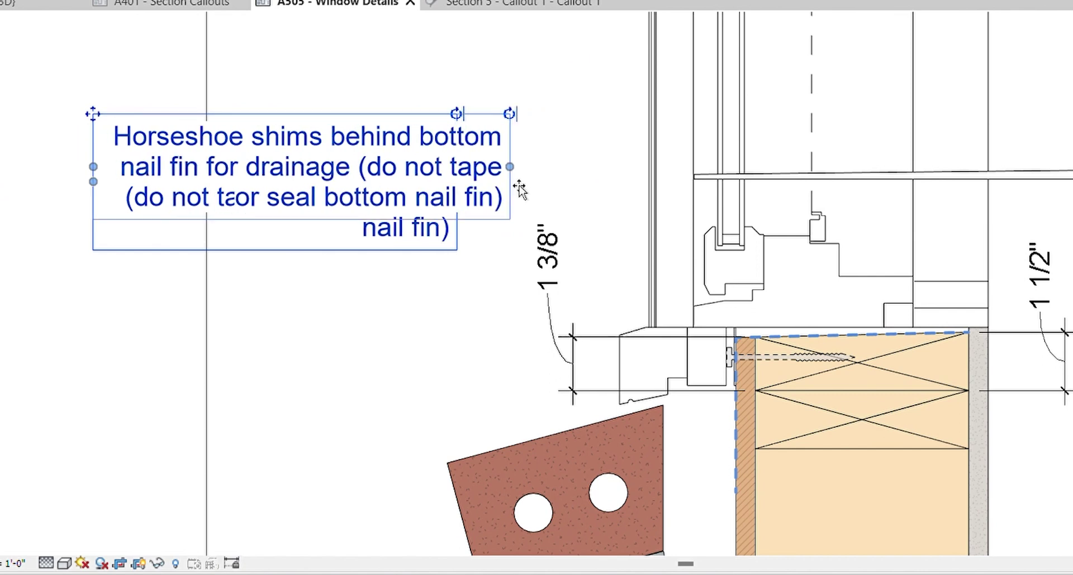
middle_click_drag(620, 311, 295, 206)
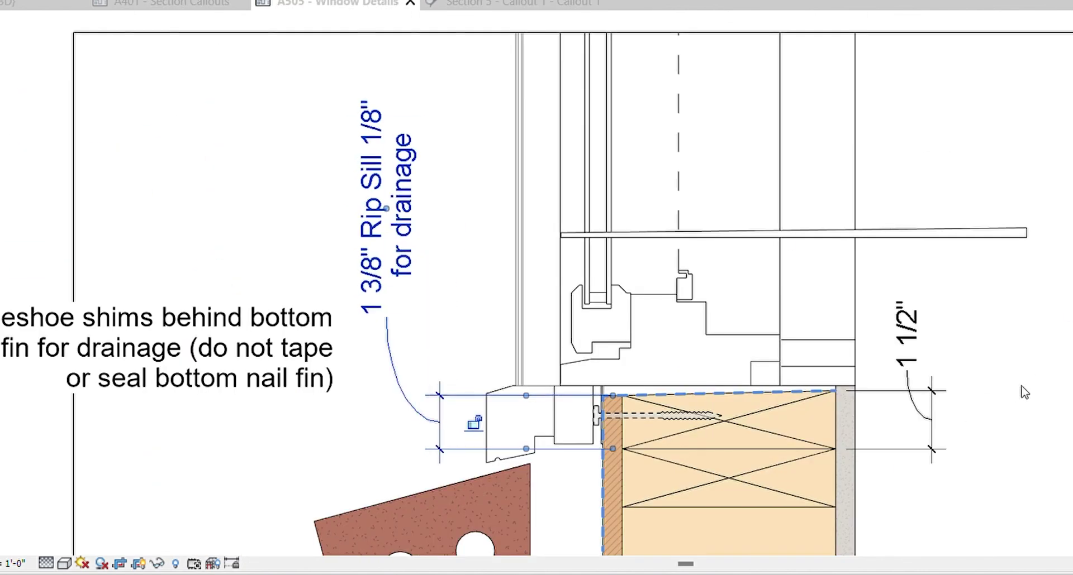
scroll(210, 247, "down", 3)
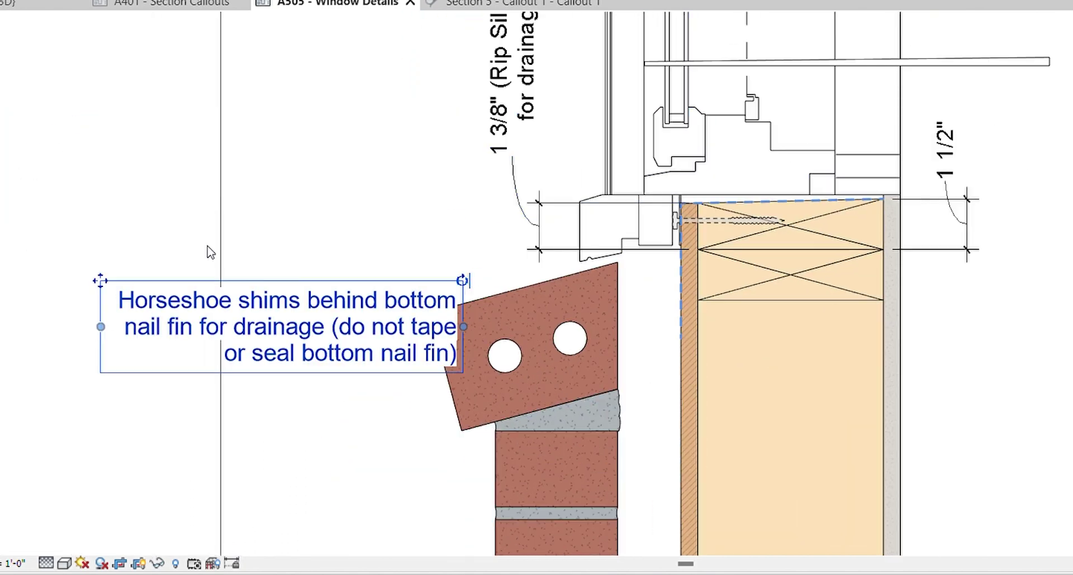
scroll(371, 232, "down", 2)
scroll(564, 237, "up", 8)
scroll(562, 238, "down", 3)
scroll(559, 240, "down", 3)
scroll(536, 243, "up", 4)
scroll(519, 246, "up", 4)
scroll(519, 246, "up", 2)
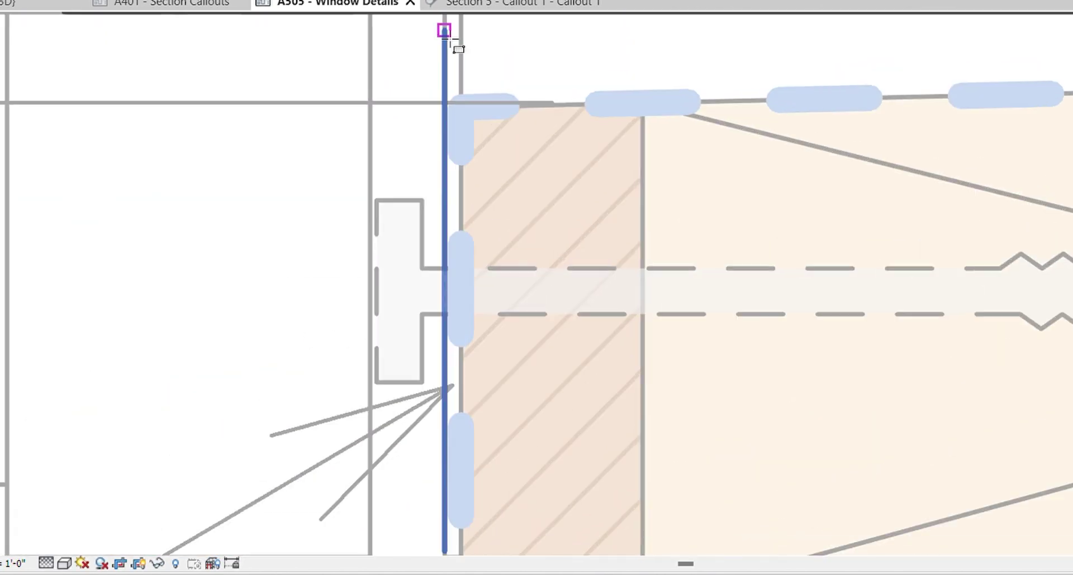
scroll(239, 227, "down", 1)
scroll(239, 227, "down", 3)
Shorten the sill profile's horizontal detail line and extend it to meet the corner.
scroll(239, 226, "up", 2)
scroll(239, 226, "up", 1)
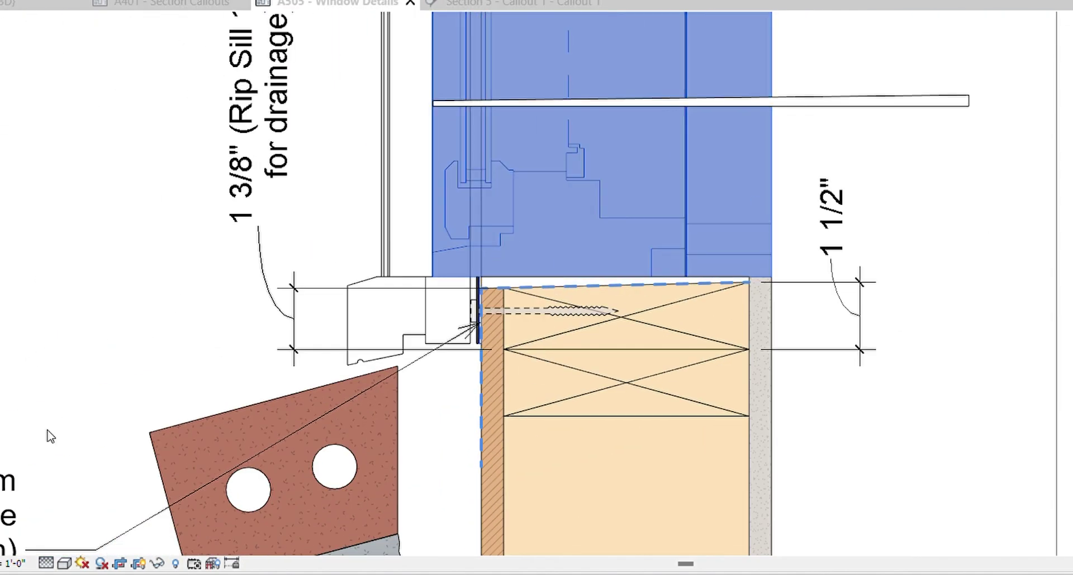
scroll(510, 308, "up", 5)
middle_click_drag(134, 496, 137, 515)
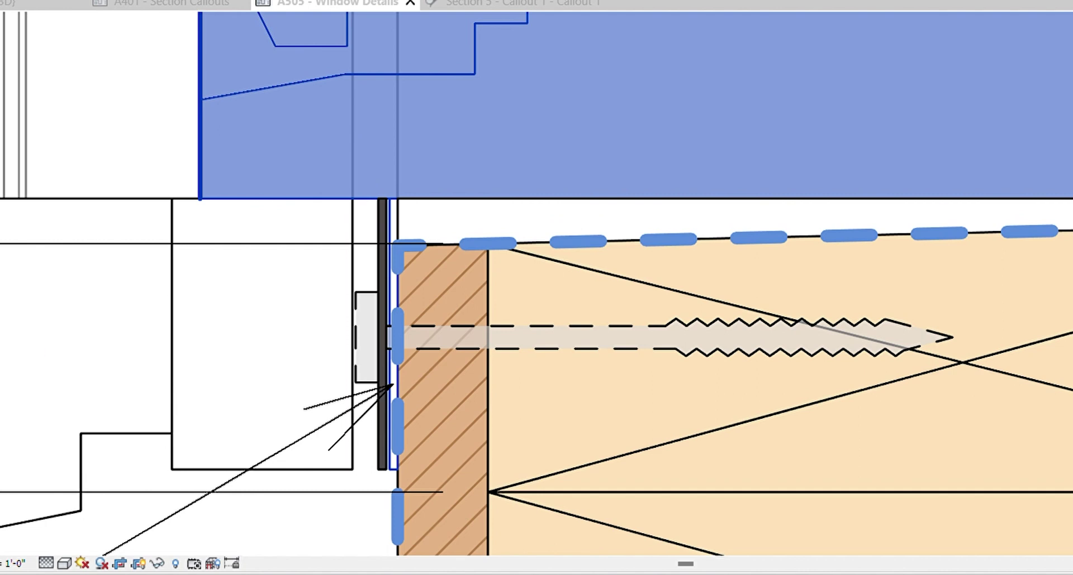
scroll(310, 245, "down", 5)
scroll(310, 246, "up", 2)
scroll(407, 384, "up", 4)
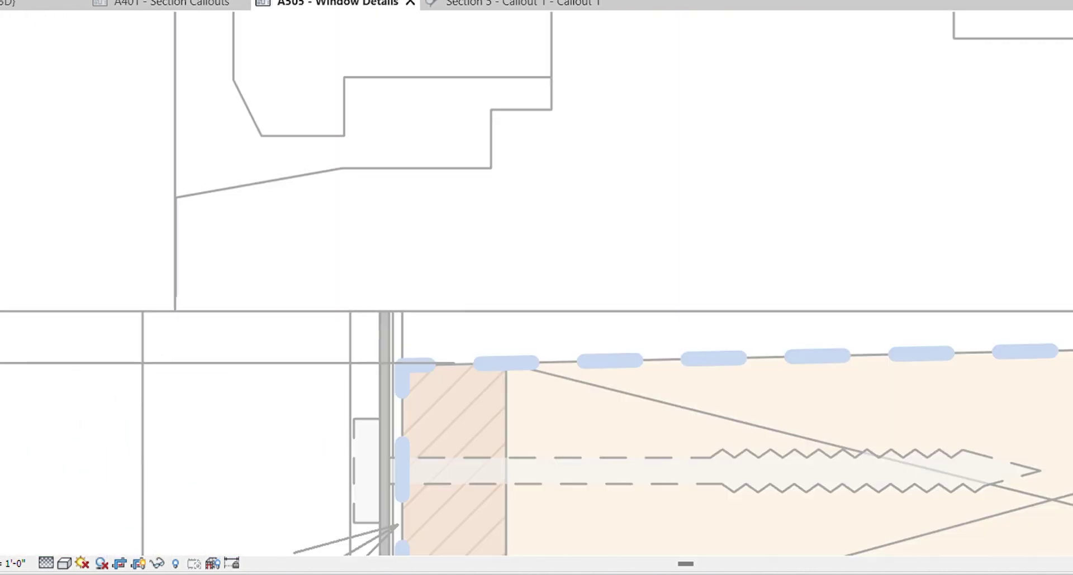
middle_click_drag(520, 120, 399, 186)
left_click(400, 187)
scroll(329, 342, "up", 4)
scroll(184, 310, "up", 3)
scroll(303, 323, "down", 2)
scroll(266, 317, "up", 3)
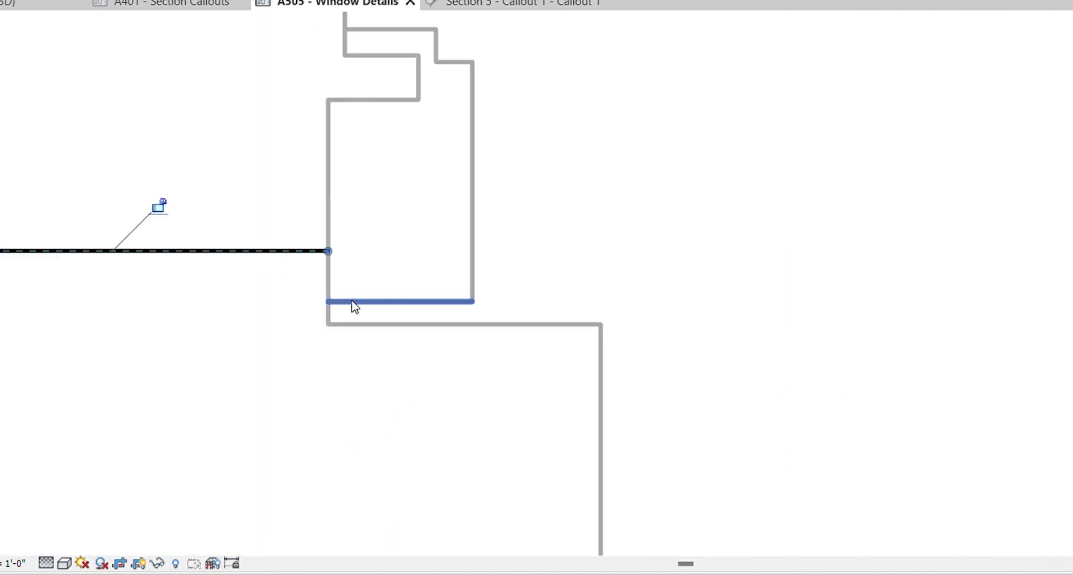
scroll(355, 306, "down", 2)
middle_click_drag(355, 307, 605, 235)
scroll(464, 346, "down", 3)
scroll(577, 321, "up", 1)
middle_click_drag(577, 320, 273, 171)
scroll(273, 171, "down", 1)
scroll(412, 191, "down", 3)
scroll(354, 268, "up", 5)
Lower the top end of the orange shim strip at the bottom nail fin.
scroll(556, 330, "down", 3)
scroll(555, 330, "up", 5)
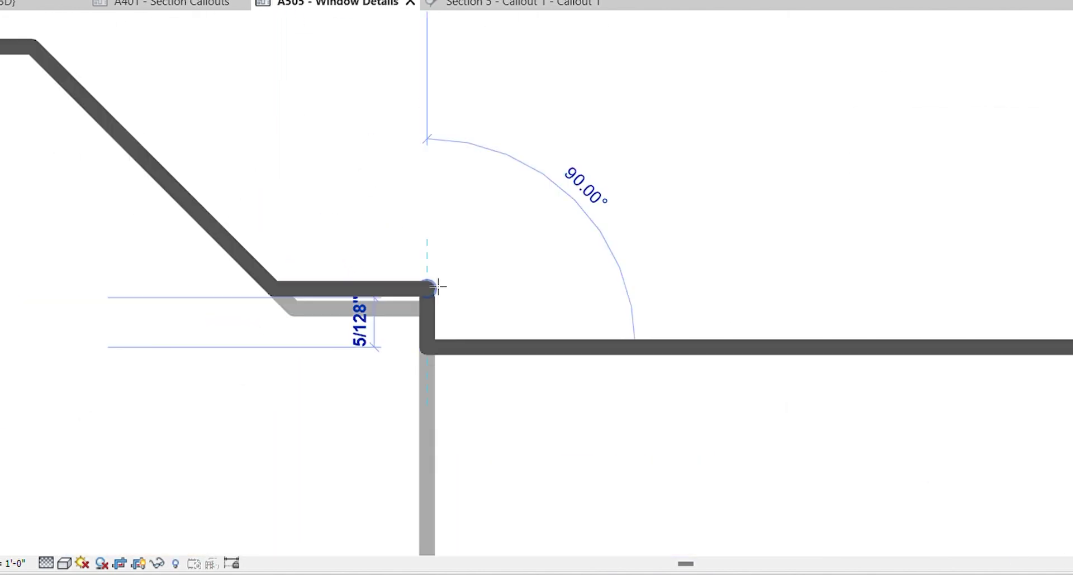
scroll(400, 150, "down", 5)
scroll(462, 221, "down", 2)
scroll(463, 220, "up", 2)
scroll(551, 297, "down", 4)
scroll(436, 297, "up", 5)
scroll(505, 119, "down", 1)
scroll(443, 183, "up", 2)
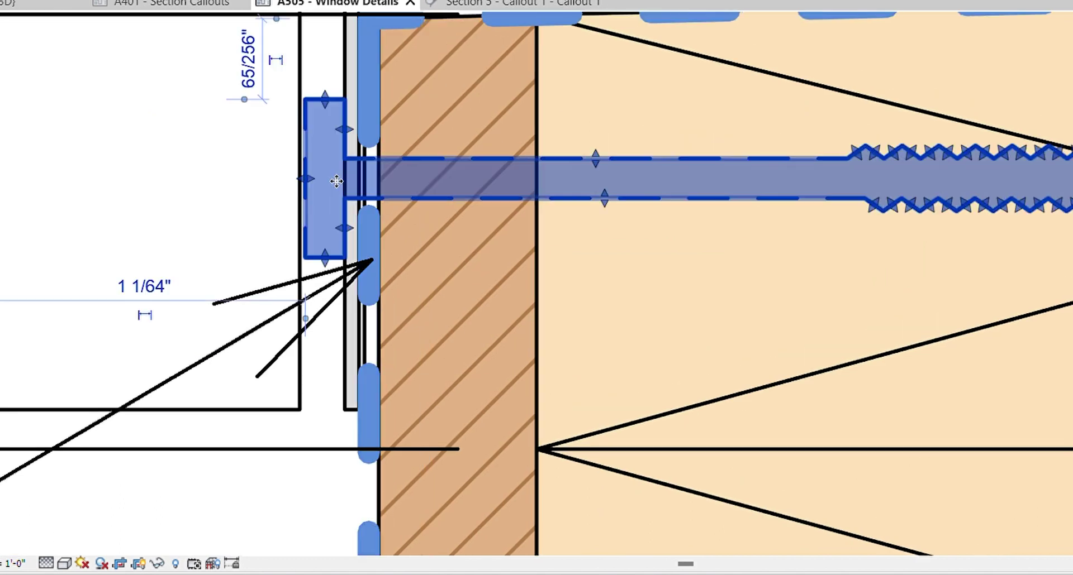
scroll(396, 206, "up", 1)
scroll(410, 115, "down", 1)
scroll(444, 197, "up", 2)
left_click_drag(444, 197, 432, 168)
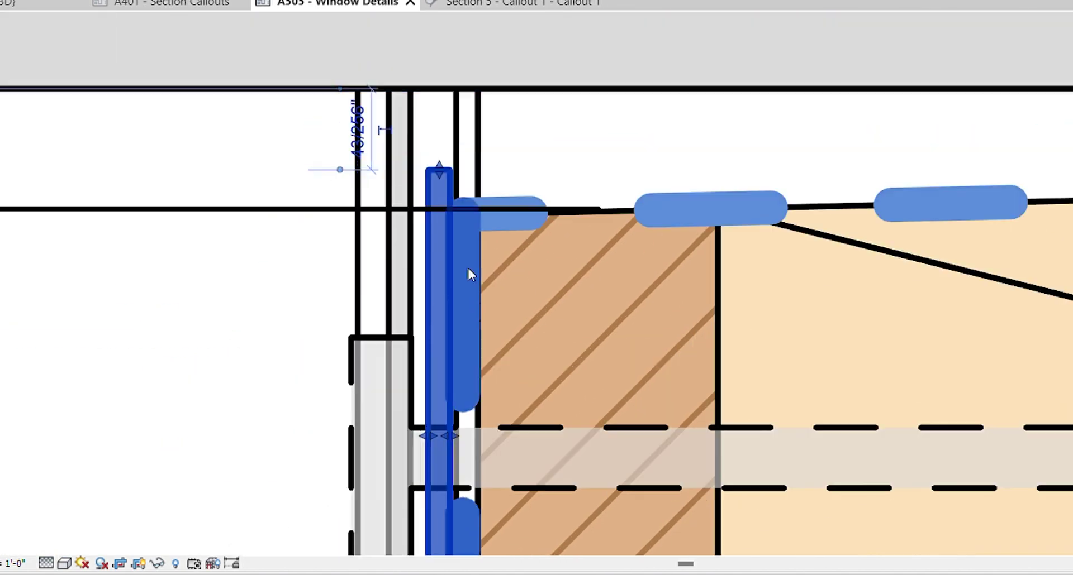
scroll(431, 168, "down", 4)
scroll(401, 190, "up", 1)
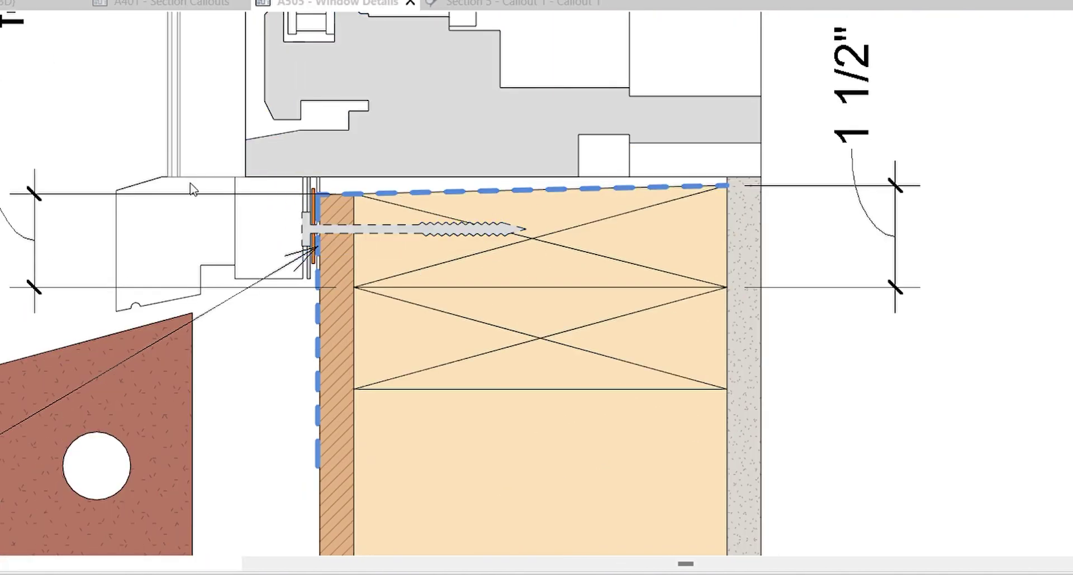
scroll(273, 231, "up", 3)
Shorten the screw through the nail fin into the framing.
left_click_drag(944, 232, 503, 307)
middle_click_drag(503, 307, 342, 273)
scroll(342, 274, "down", 5)
scroll(239, 189, "up", 1)
middle_click_drag(239, 189, 109, 495)
scroll(109, 495, "up", 4)
scroll(109, 495, "up", 1)
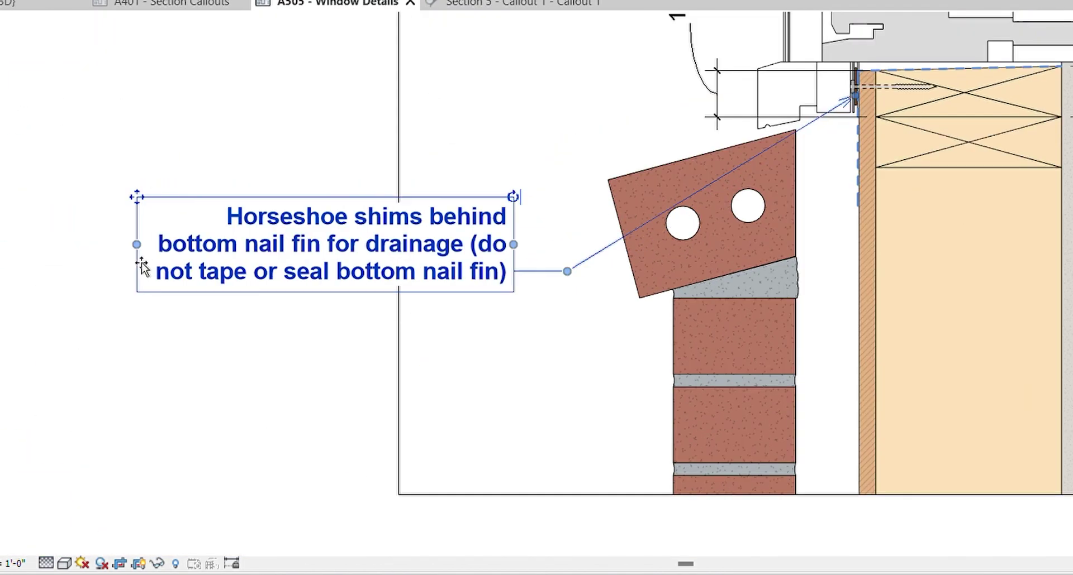
Add a leader note at the window sill reading 'Rip sill 1/8" for drainage'.
scroll(545, 273, "down", 4)
key("Escape")
scroll(349, 234, "up", 4)
scroll(214, 309, "up", 1)
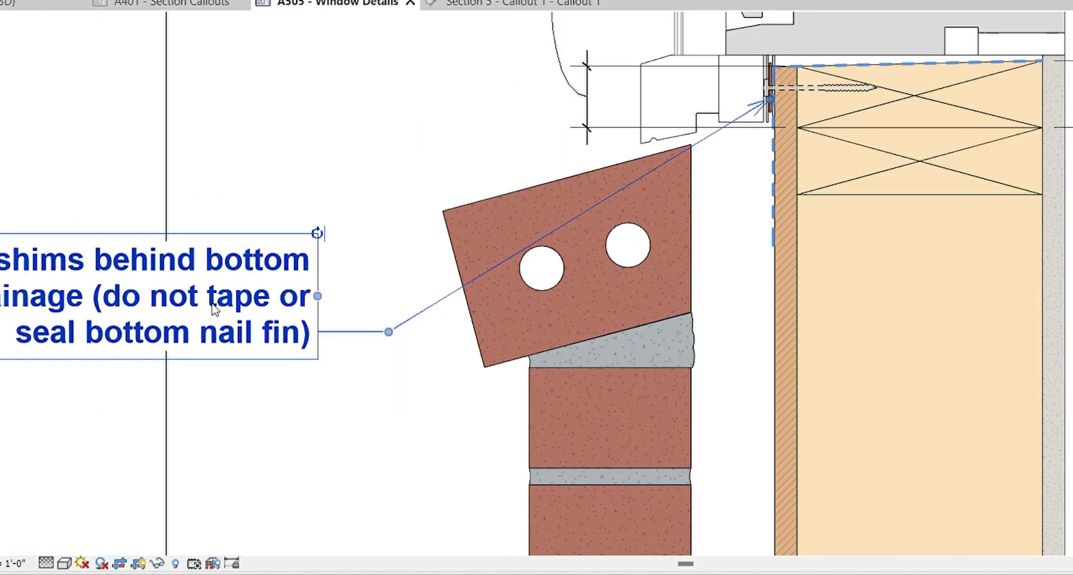
scroll(303, 260, "up", 5)
scroll(522, 291, "up", 3)
scroll(522, 291, "down", 8)
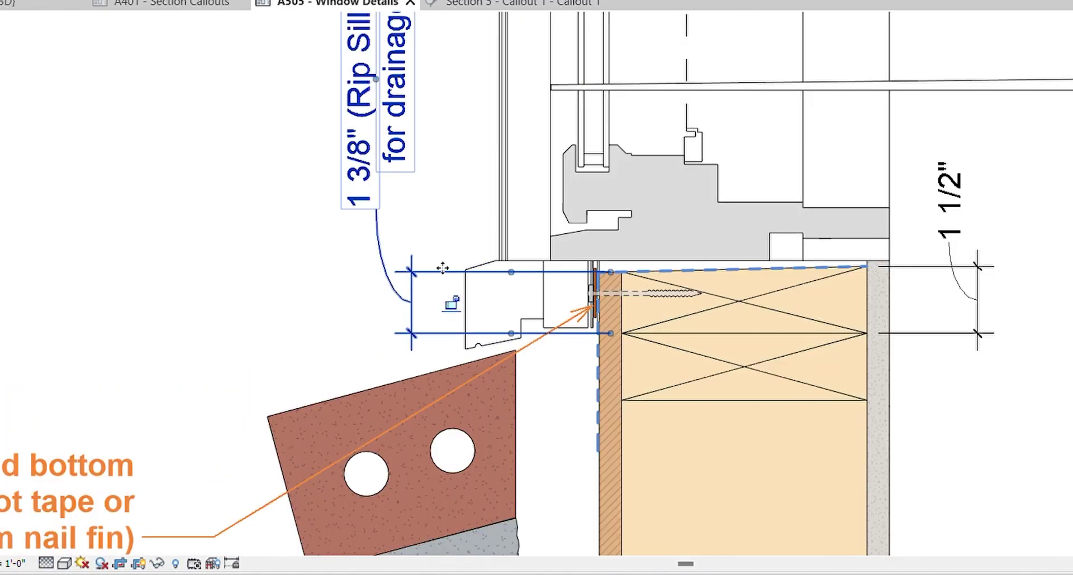
scroll(188, 278, "down", 1)
scroll(264, 186, "down", 4)
scroll(342, 200, "up", 5)
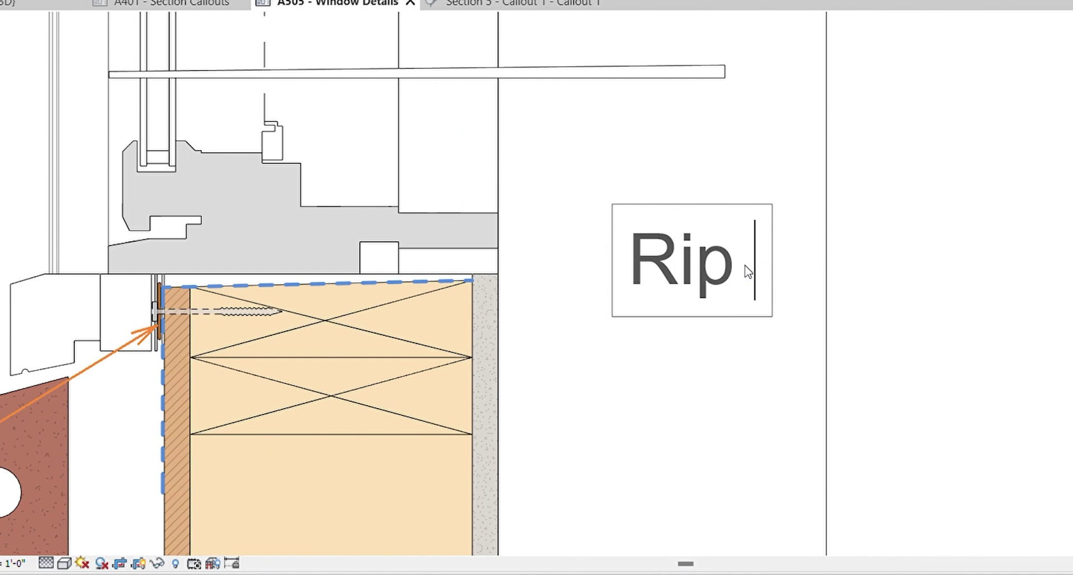
type("sill 1/8\" for drainage")
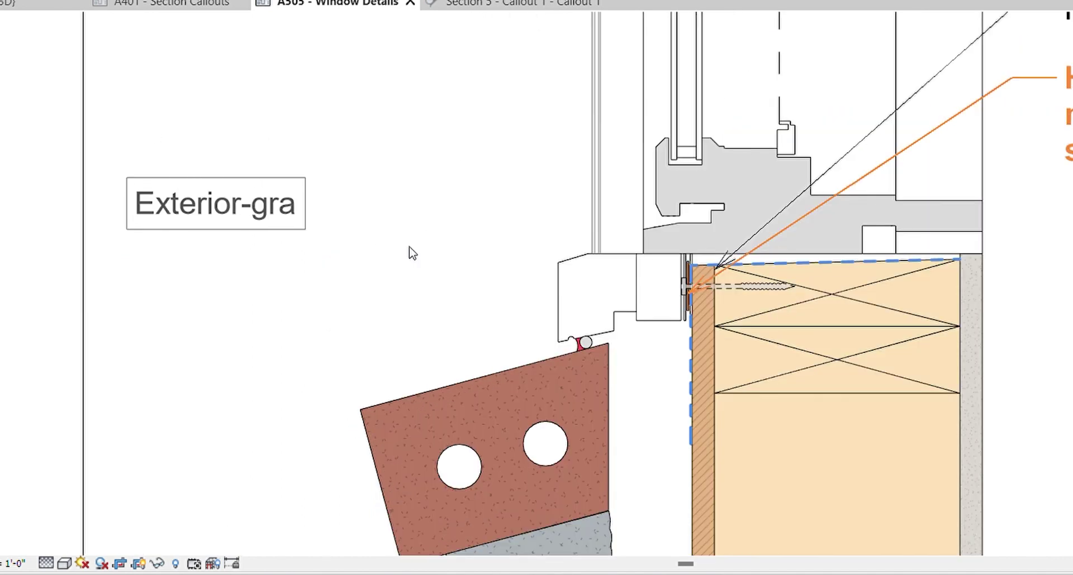
Finish the exterior-grade flexible sealant note, ending 'appropriately for joint width)'.
type("ed appropriately for joint width)")
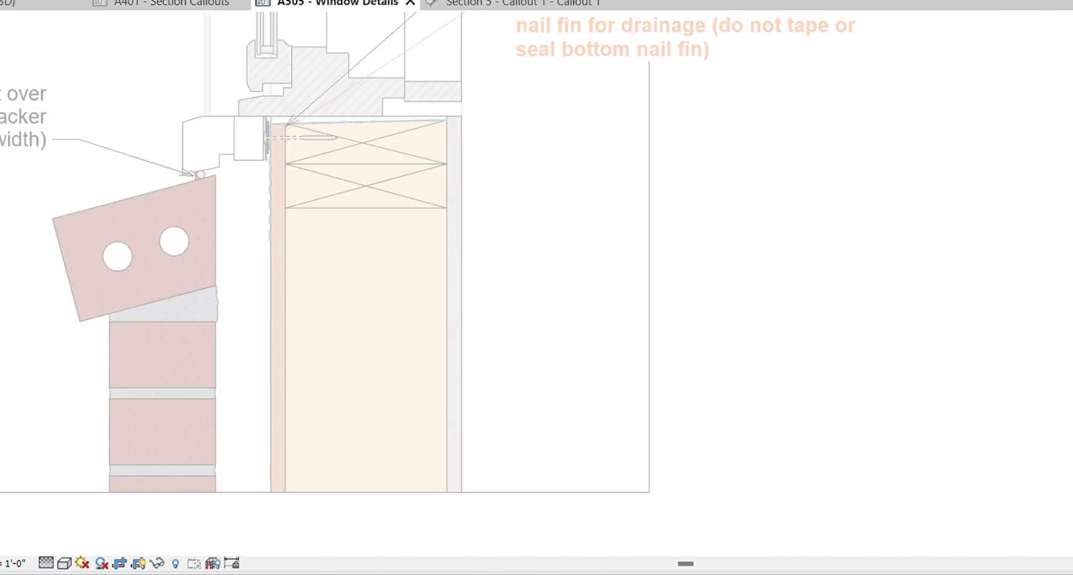
Select the strip between brick and sheathing and write the rain screen note, including 'to prevent mortar t'.
left_click(71, 144)
left_click(363, 263)
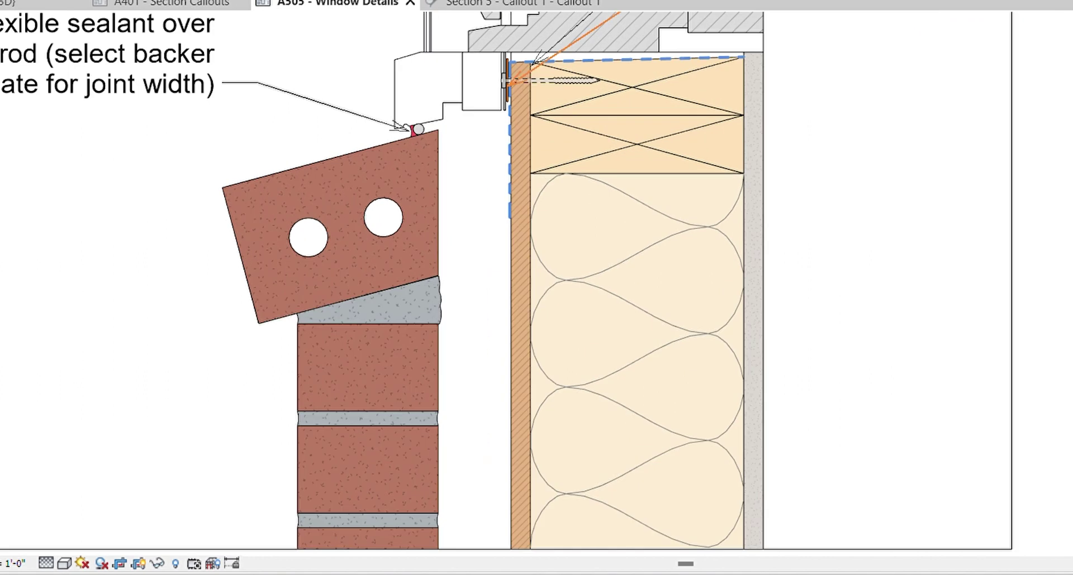
left_click(274, 290)
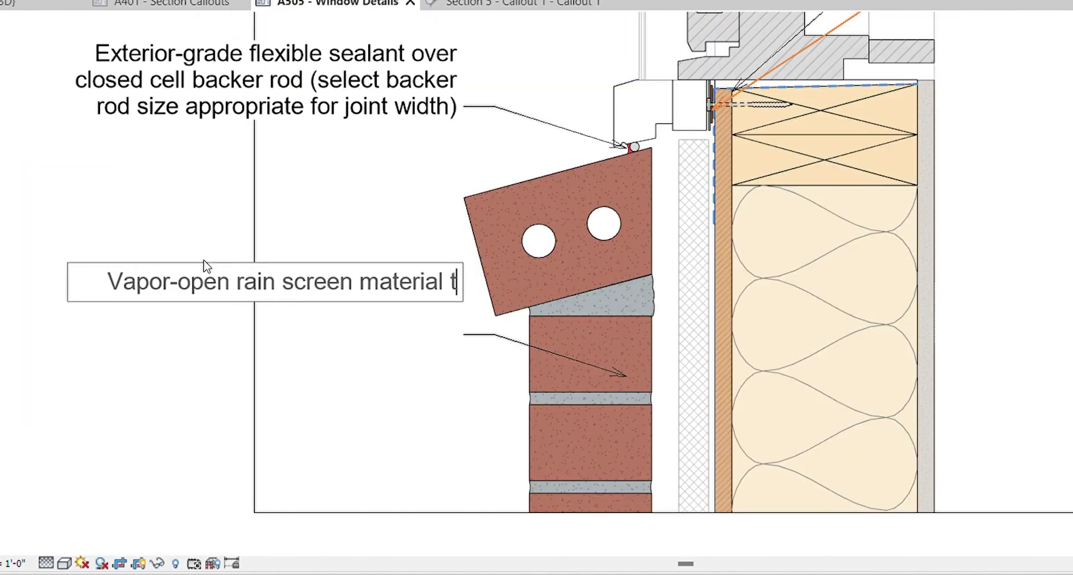
type("to prevent mortar t")
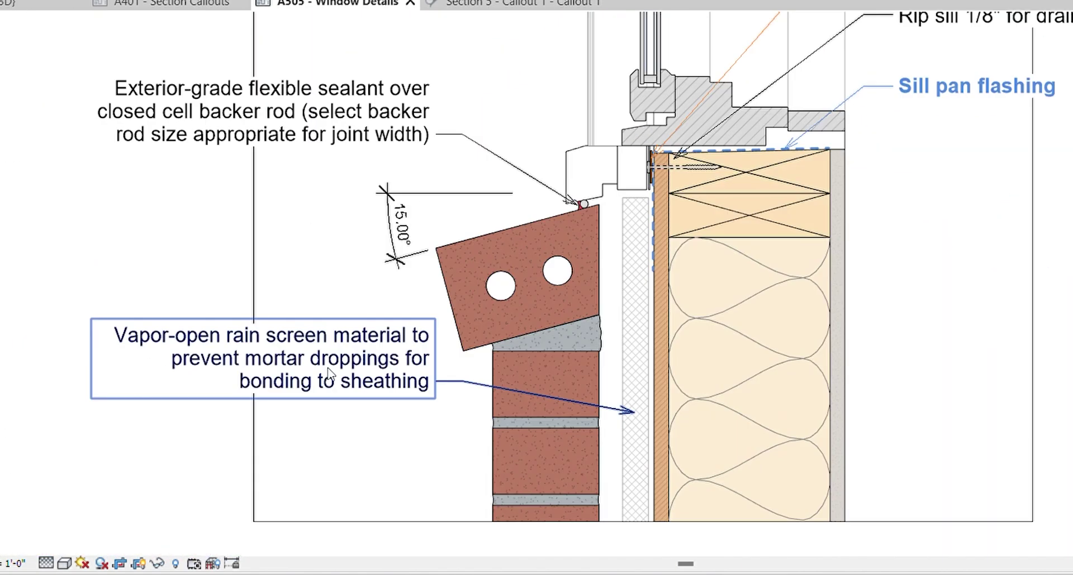
double_click(331, 373)
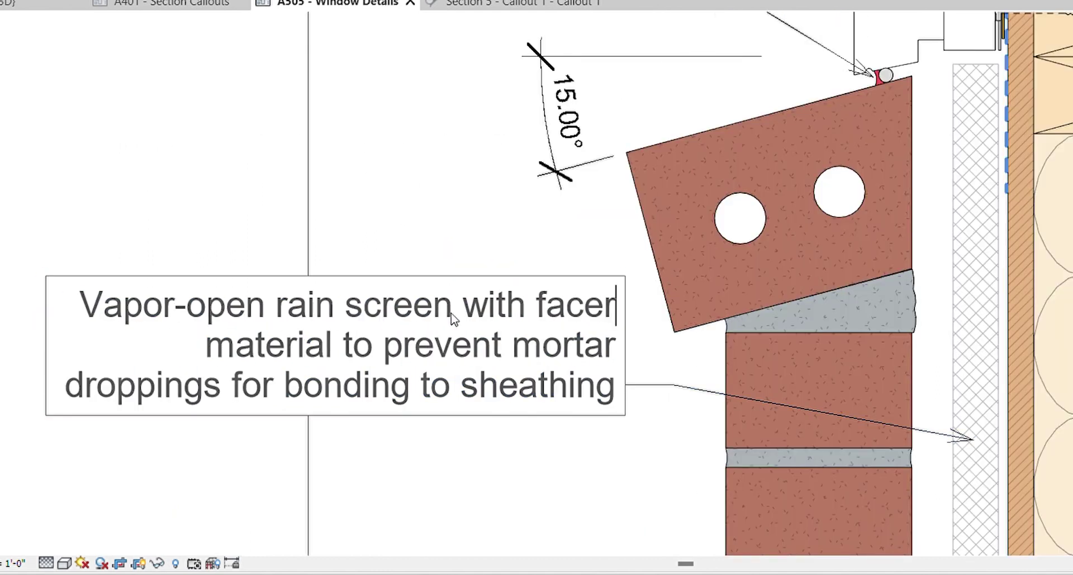
Reword the rain screen note and copy the backer rod and sealant into the interior sill corner.
left_click_drag(614, 345, 28, 359)
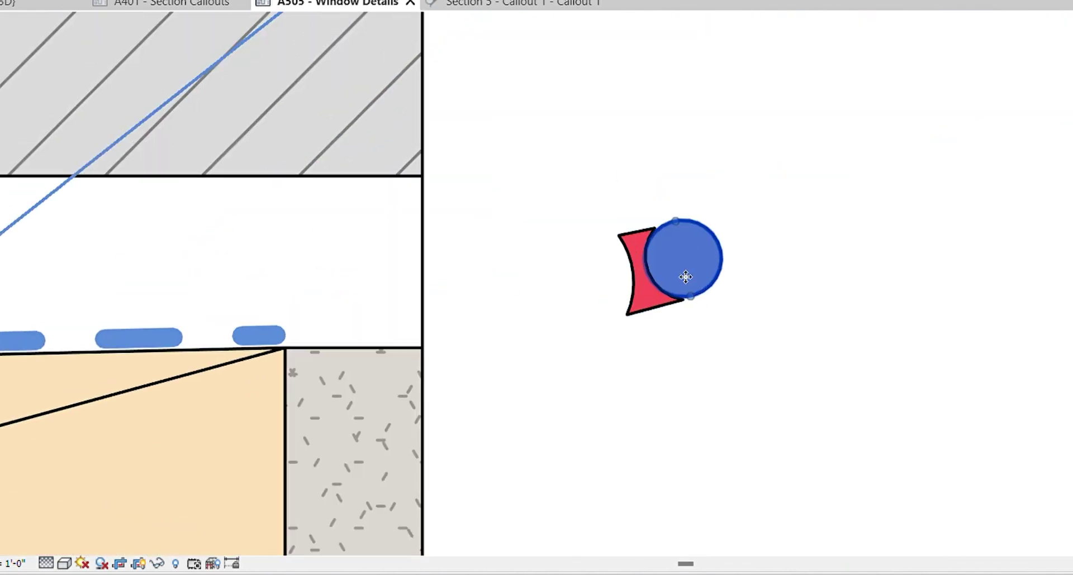
left_click_drag(682, 268, 472, 316)
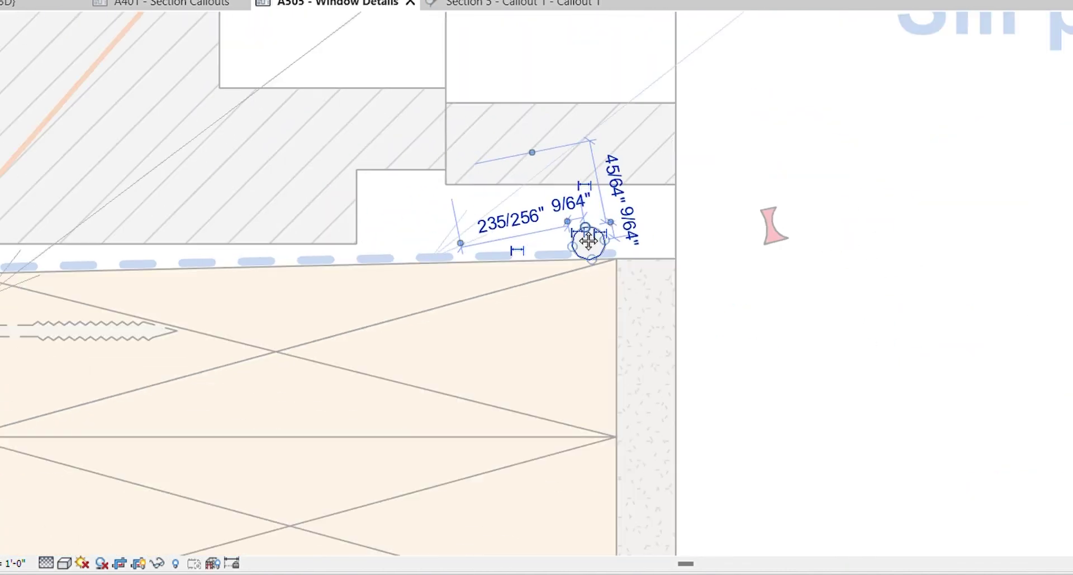
left_click_drag(597, 217, 575, 271)
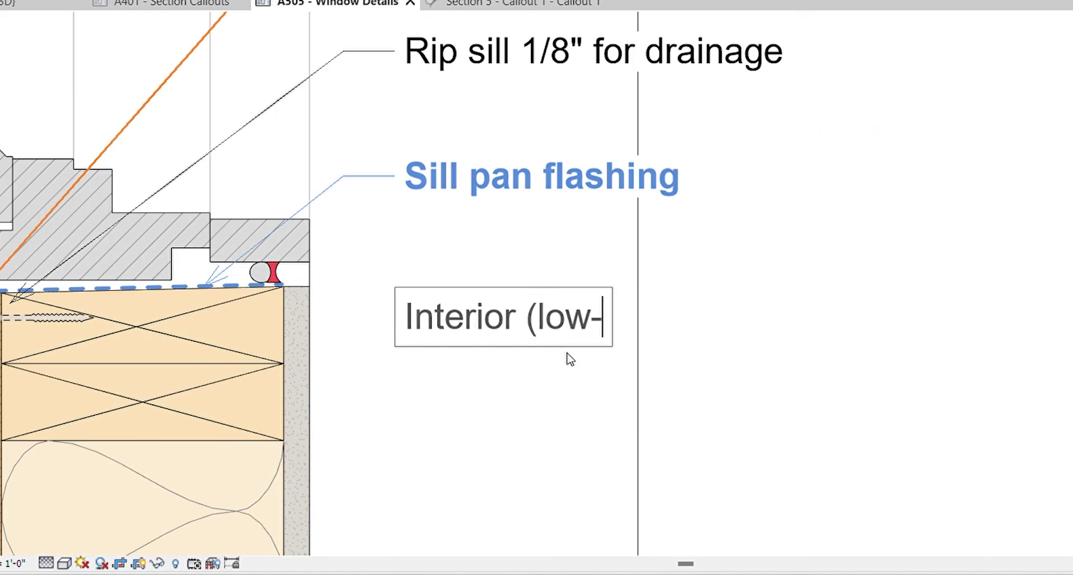
Finish the interior flexible sealant note, ending with 'closed cell backer rod' sizing guidance.
type("ver closed cell backer rod, continuous at perimeter of wind")
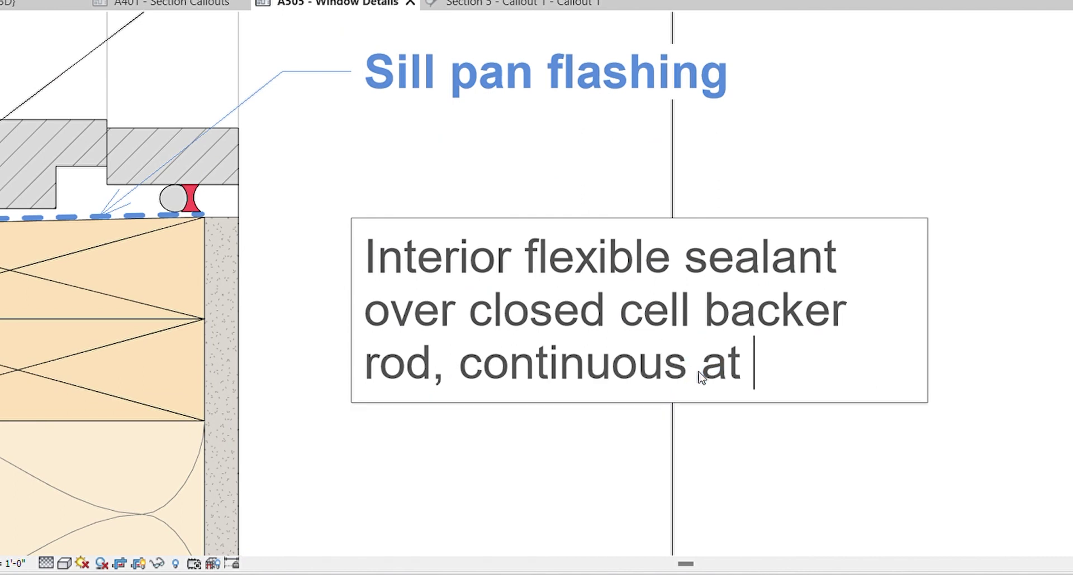
left_click(414, 324)
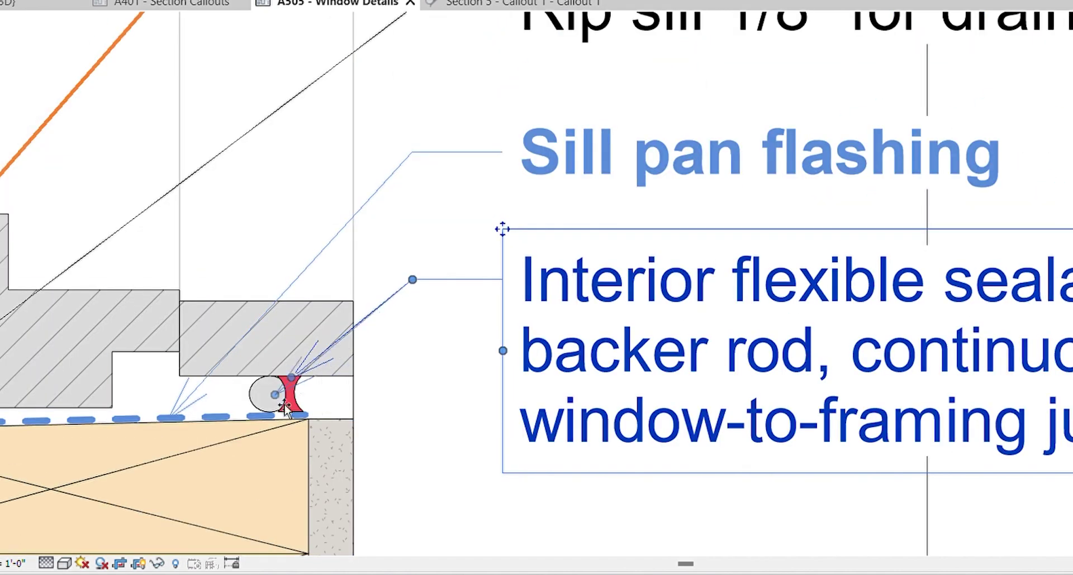
left_click(501, 195)
Select the Sill pan flashing note to review it, zooming around the detail, then deselect.
left_click(501, 194)
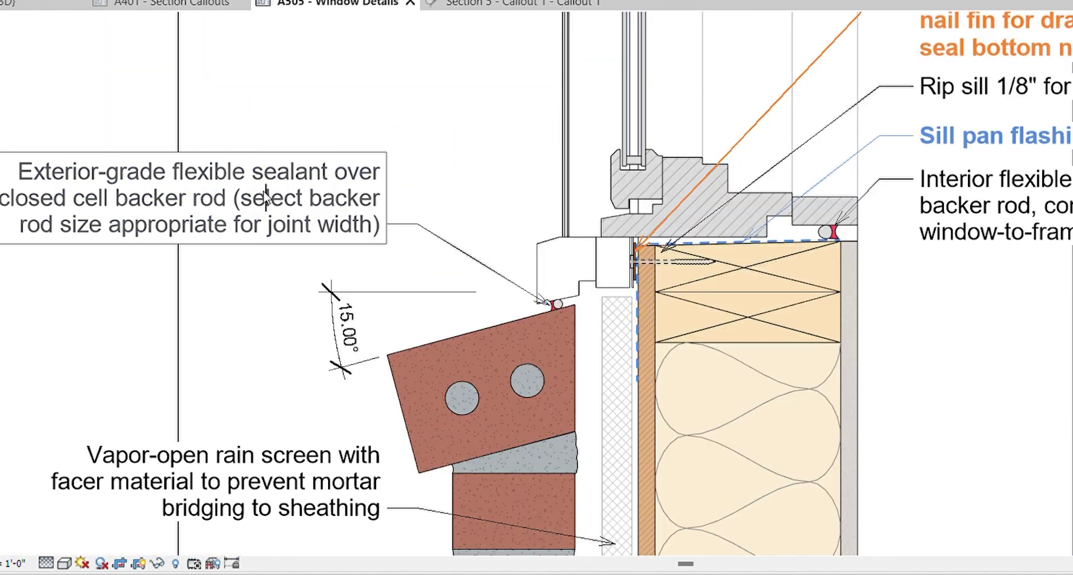
scroll(564, 327, "down", 3)
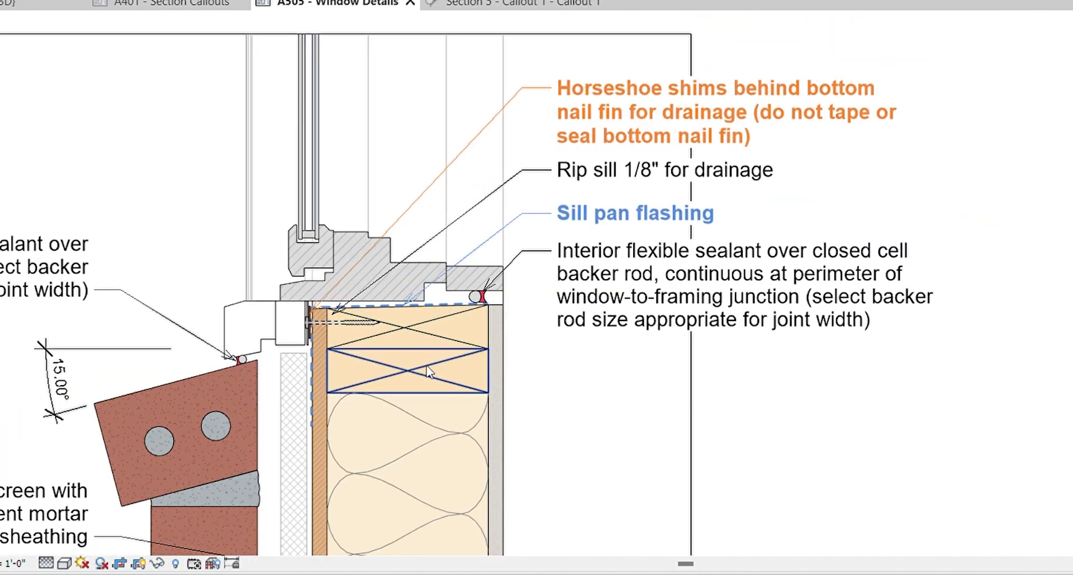
scroll(482, 333, "up", 2)
scroll(486, 329, "up", 4)
scroll(489, 325, "down", 3)
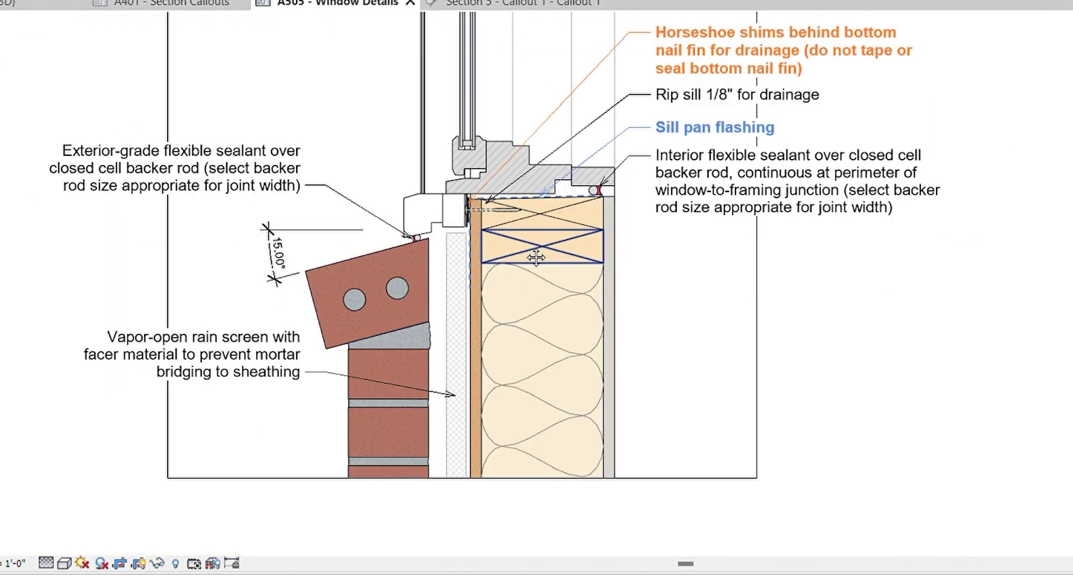
scroll(435, 354, "up", 1)
scroll(435, 354, "up", 2)
scroll(642, 329, "up", 3)
key("Escape")
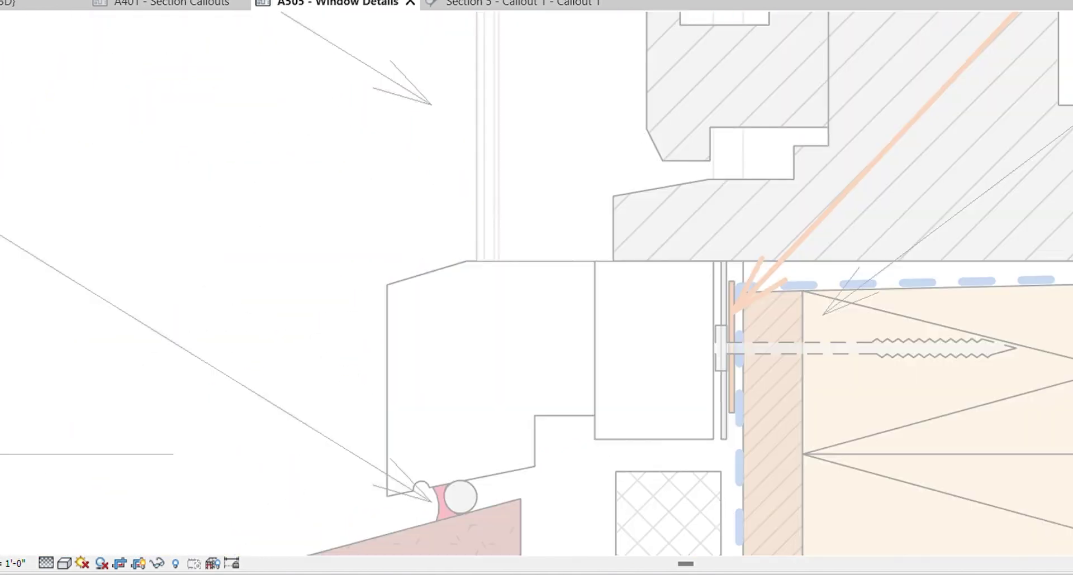
Revise the Versatex brick mould note to specify 1" x 1½" Trimboard furring.
scroll(536, 342, "up", 2)
scroll(537, 342, "down", 1)
left_click(421, 173)
key("Escape")
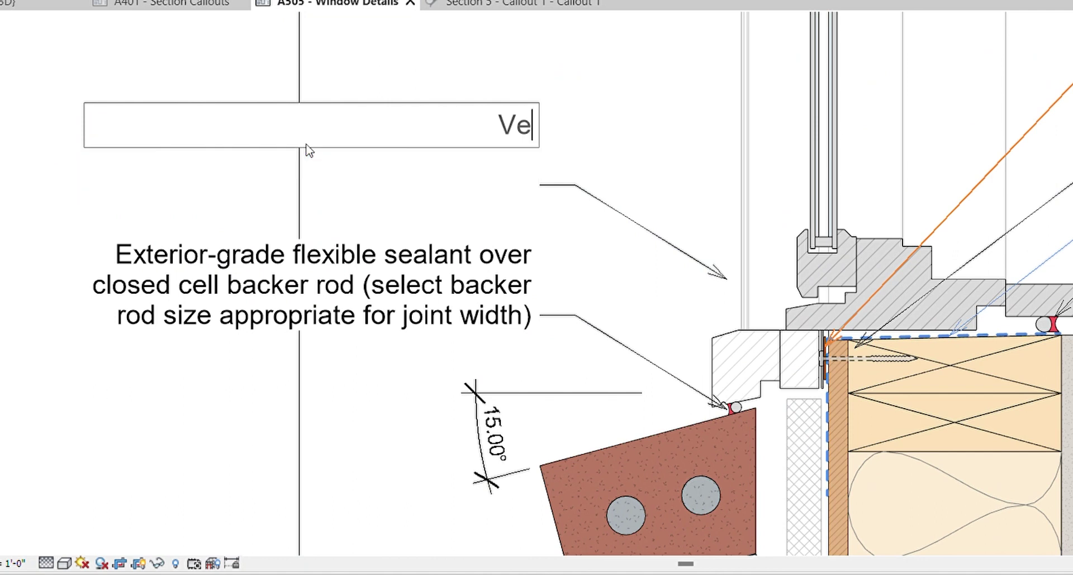
type("ex Trim Boa")
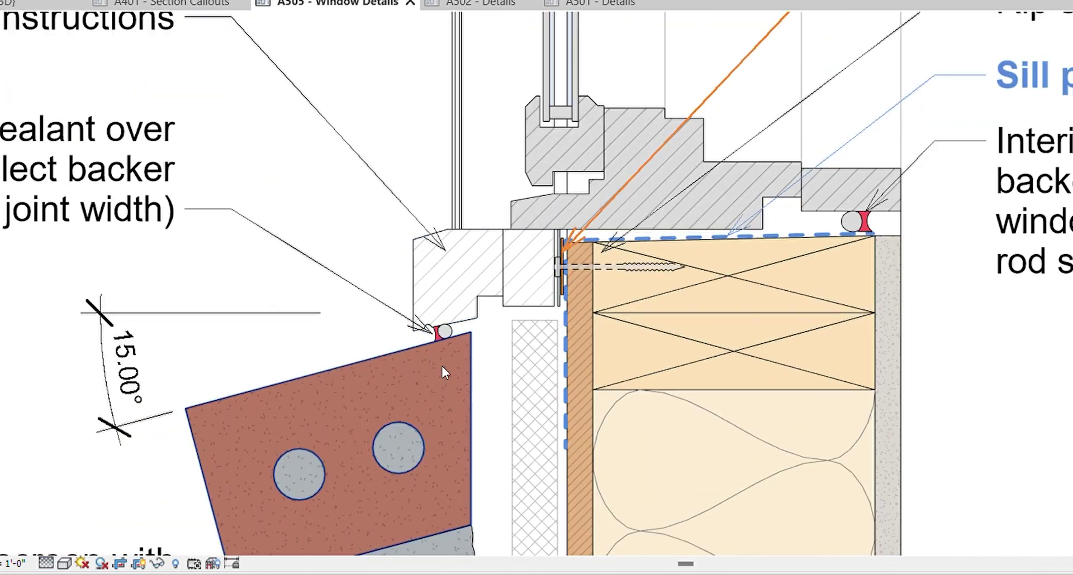
Select the interior backer rod and sealant, then open the rain screen note text for editing.
scroll(445, 367, "up", 5)
left_click(449, 268)
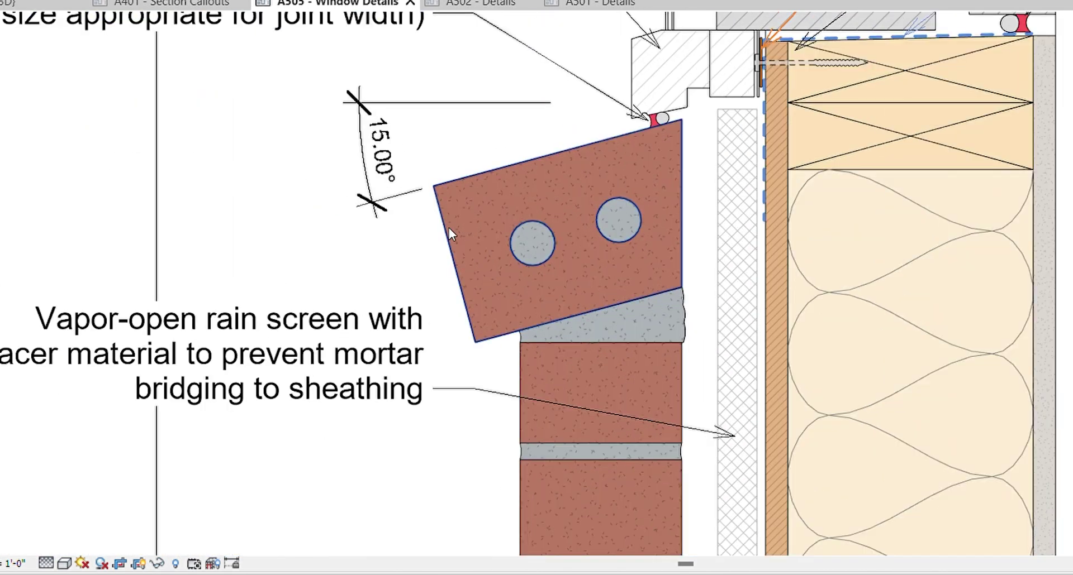
double_click(347, 286)
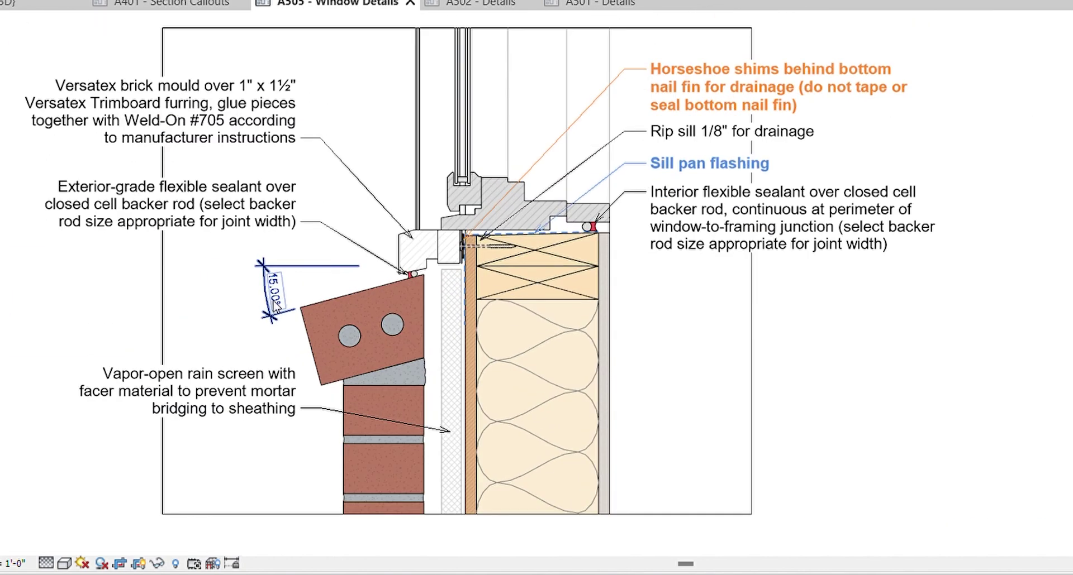
Finish the rain screen note edit and select the Horseshoe shims note beside the sill detail.
scroll(221, 209, "down", 2)
key("Escape")
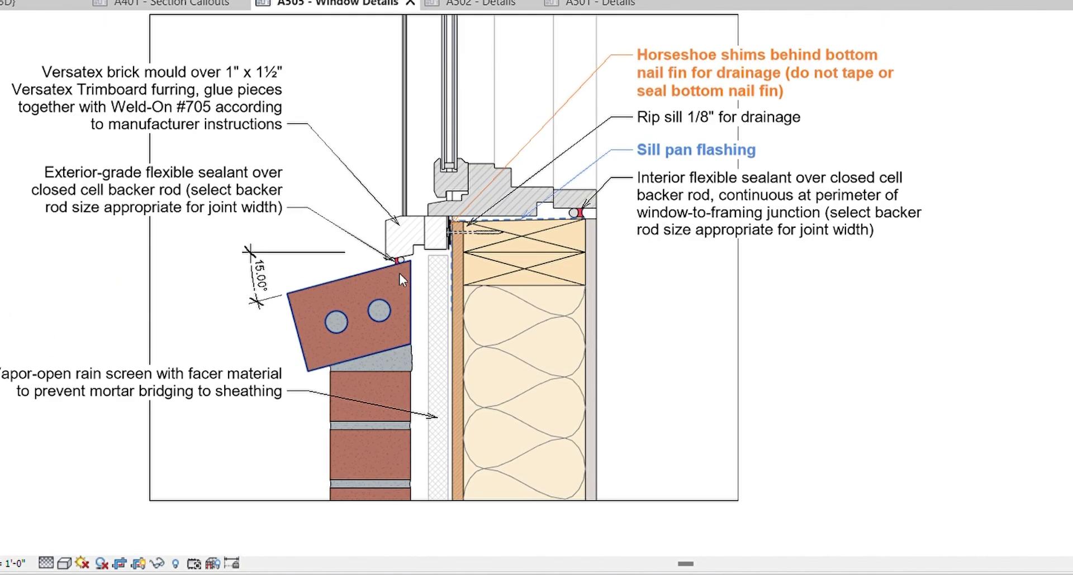
scroll(428, 315, "up", 4)
left_click(420, 138)
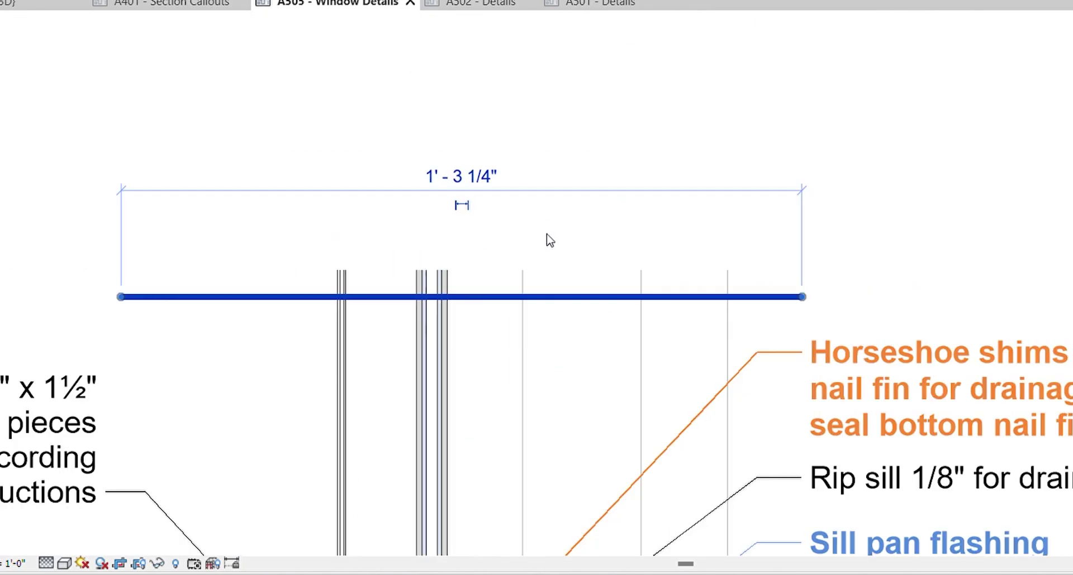
scroll(391, 249, "down", 1)
scroll(391, 249, "down", 1)
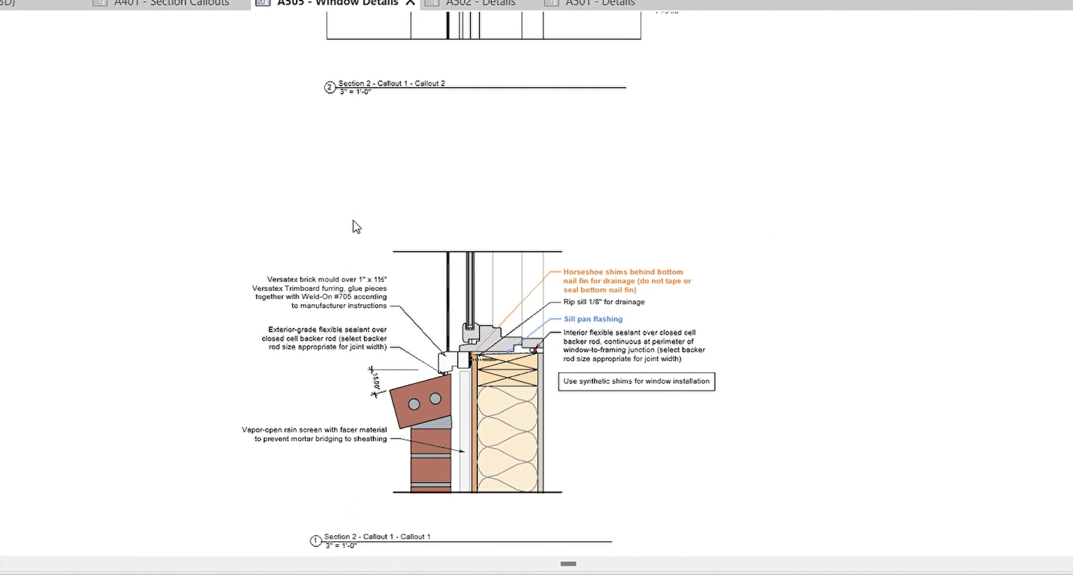